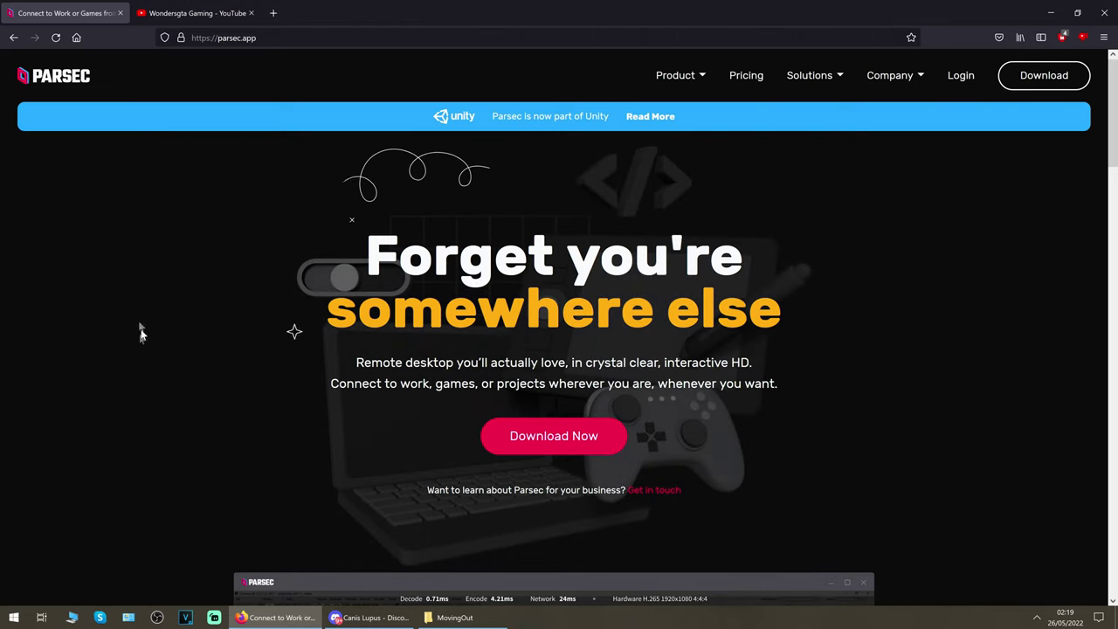
Download the Parsec installer for Windows 64 Bit from the Parsec website
click(557, 447)
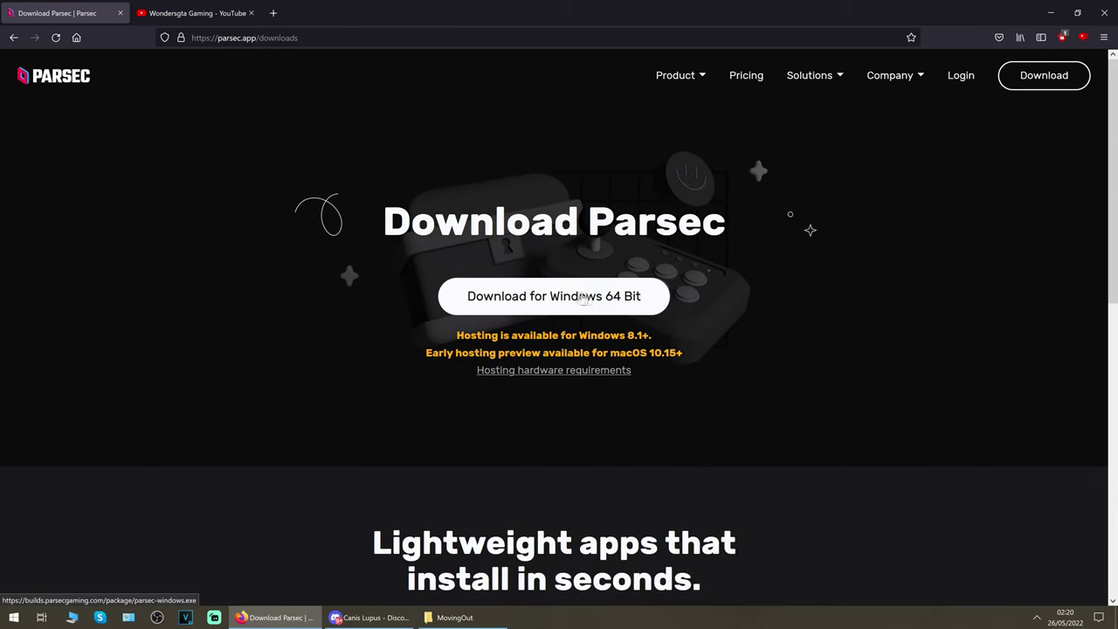
click(575, 312)
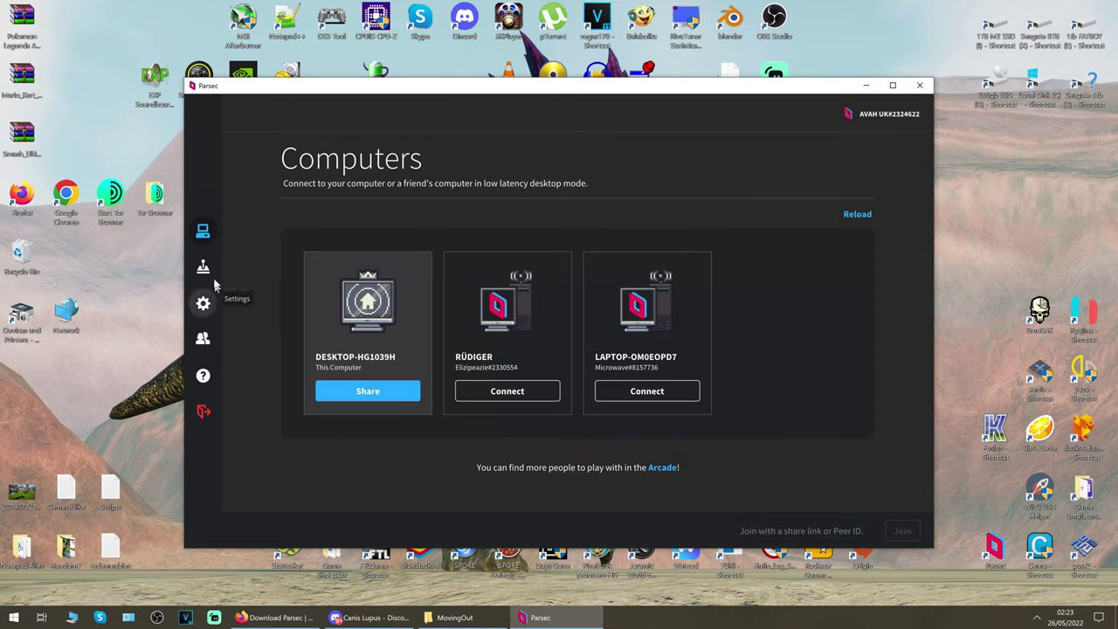
Search for the friend's username in Parsec's Add Friend dialog and send a friend request
click(203, 340)
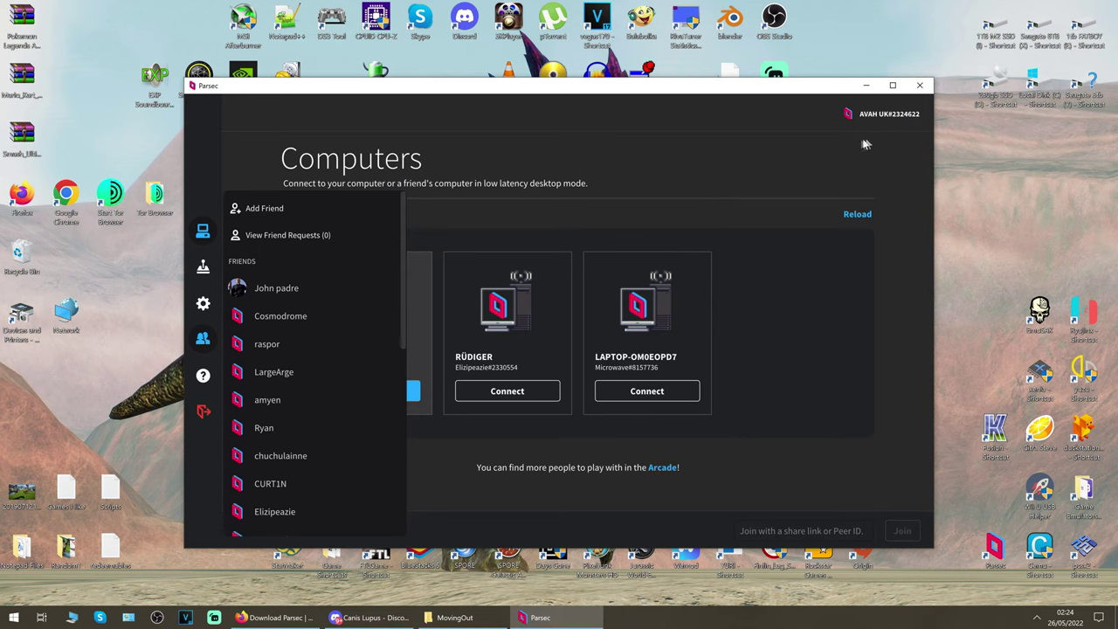
click(279, 210)
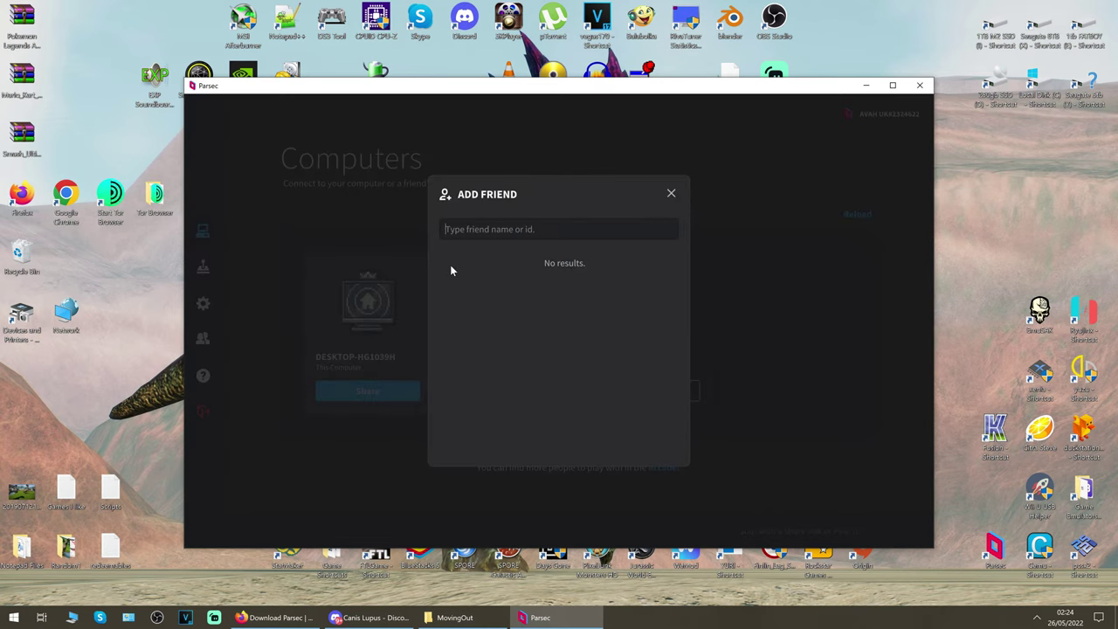
text(canis lupus)
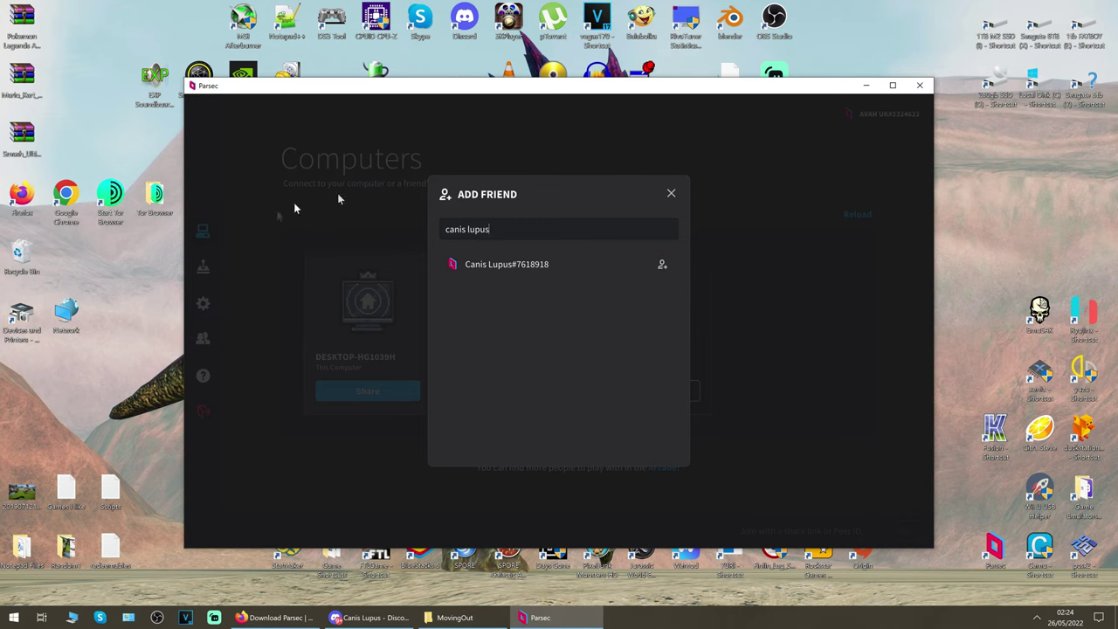
click(662, 264)
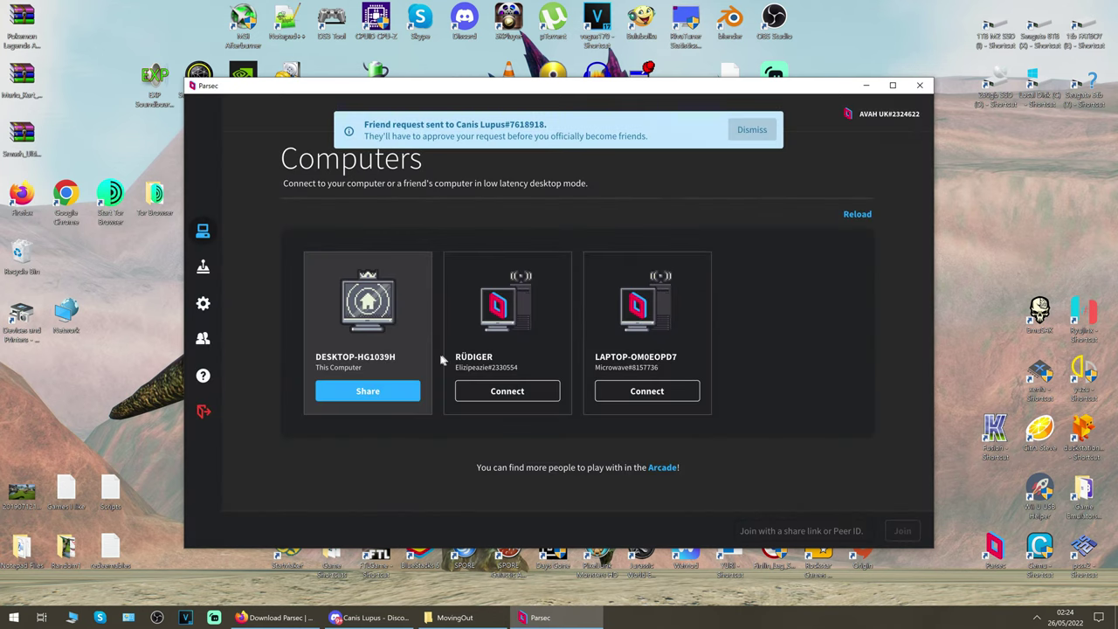
Review the pending friend requests, then close the list
click(204, 341)
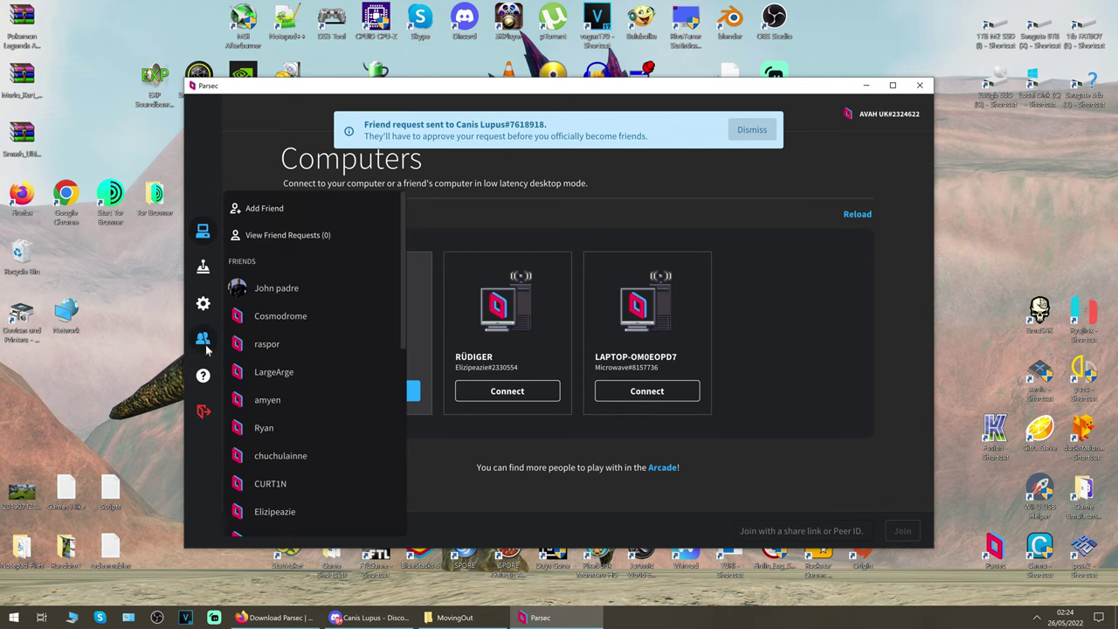
click(310, 236)
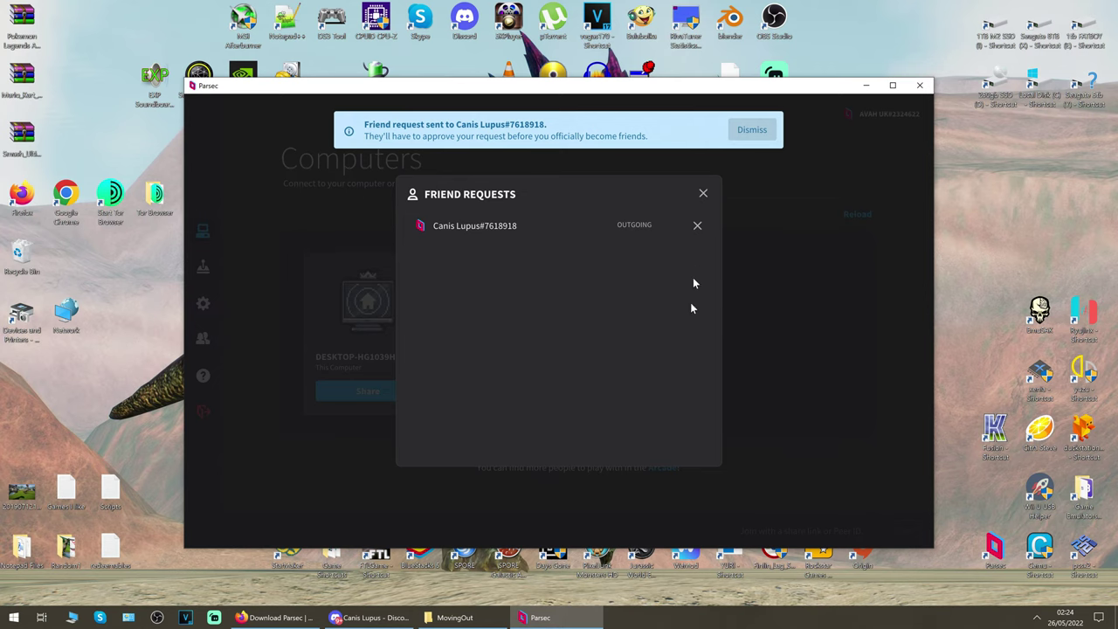
click(703, 194)
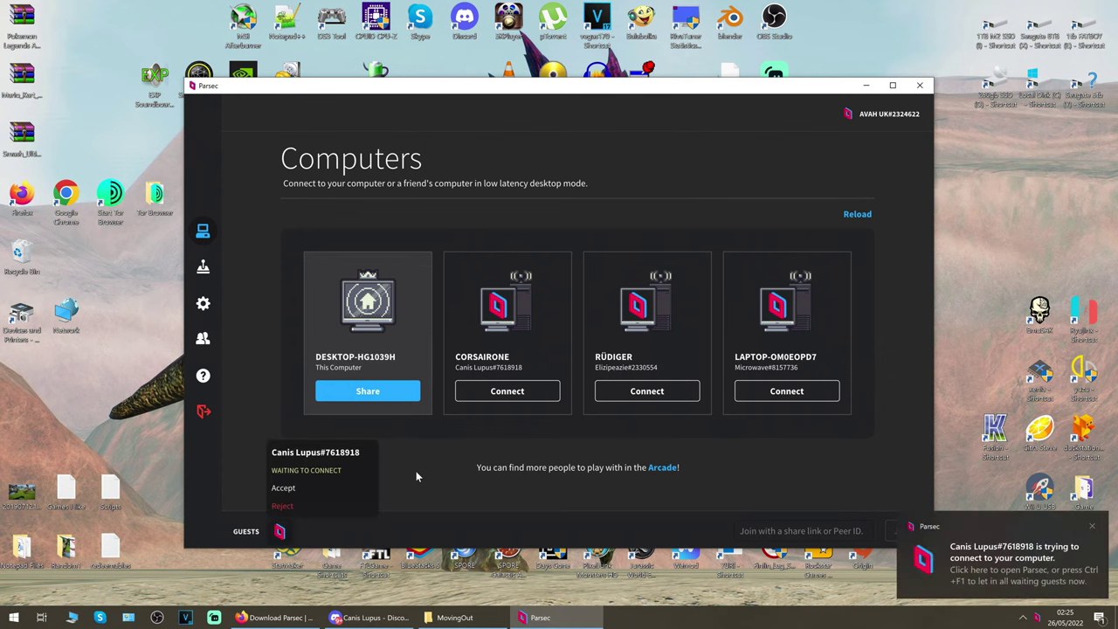
Accept the waiting guest's connection to this computer and minimize the Parsec window
click(296, 490)
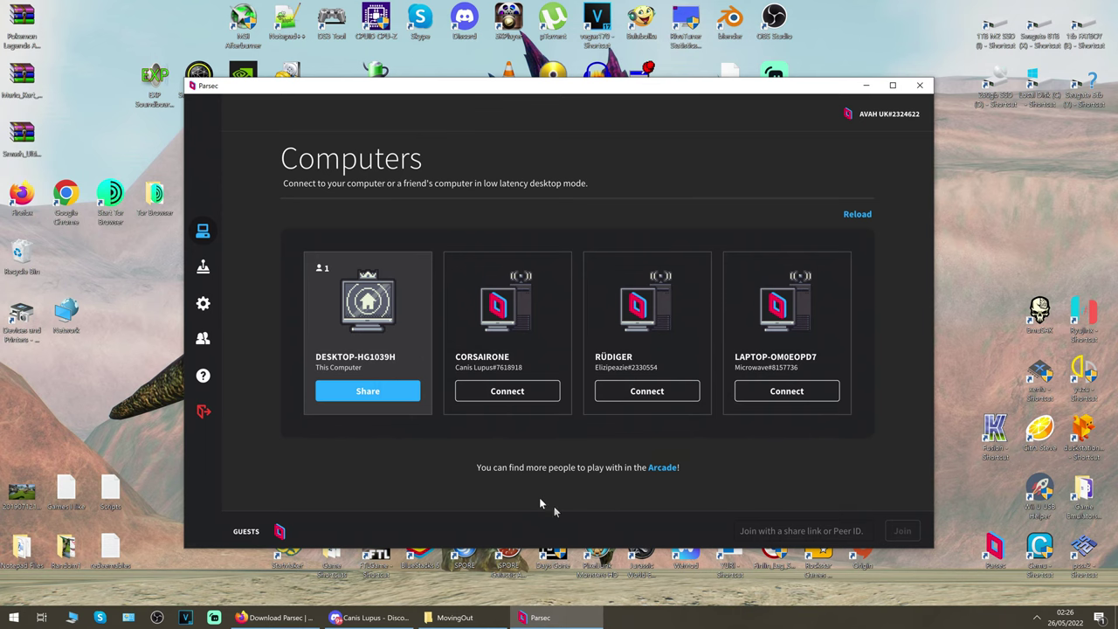
click(865, 86)
click(865, 86)
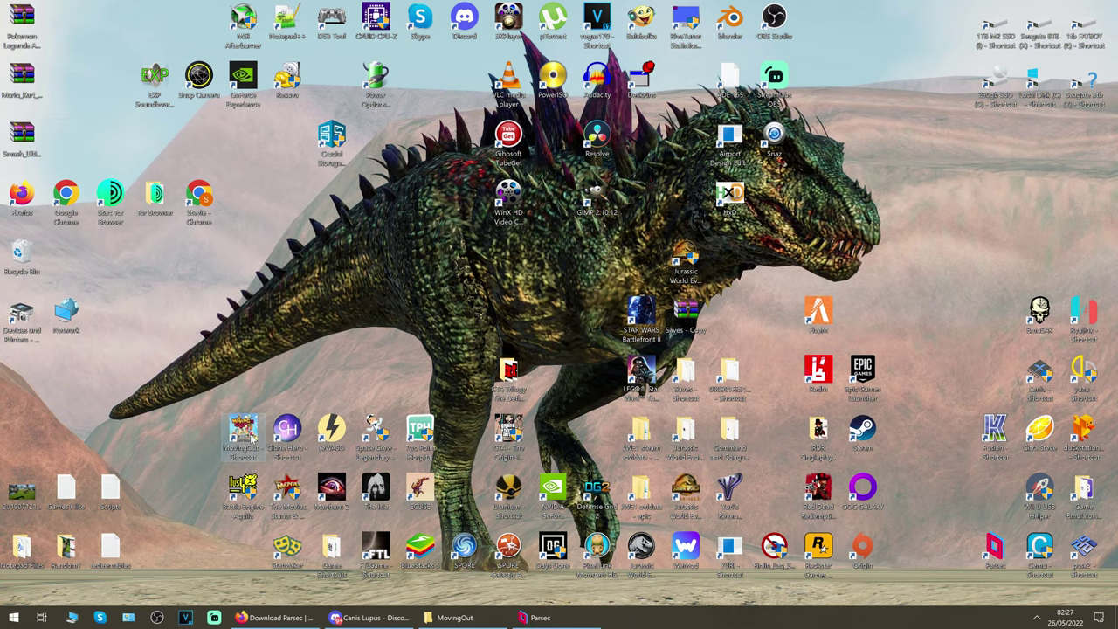
Examine the controllers listed in Devices and Printers, then minimize that window
click(23, 320)
double_click(23, 320)
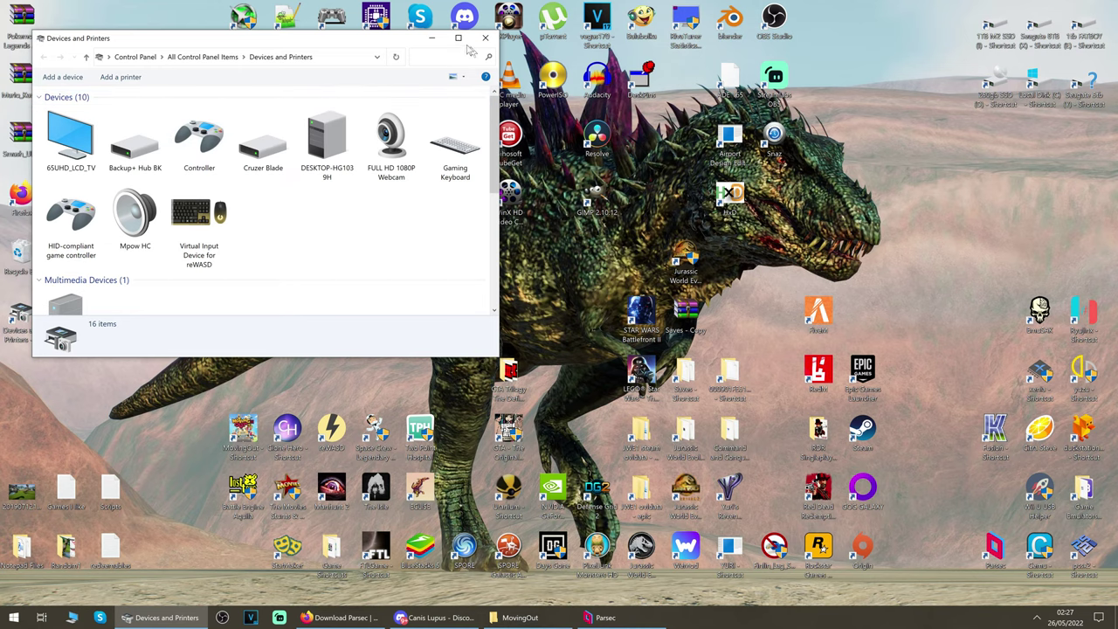
click(430, 37)
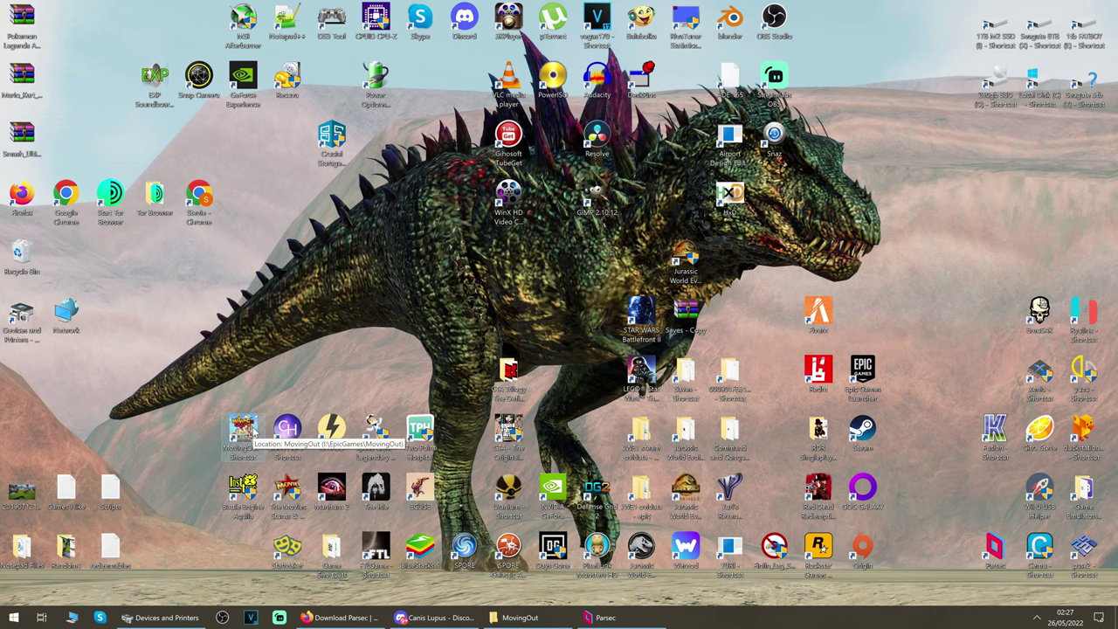
Launch MovingOut from the desktop and join two players on the Coworker Select screen
double_click(244, 428)
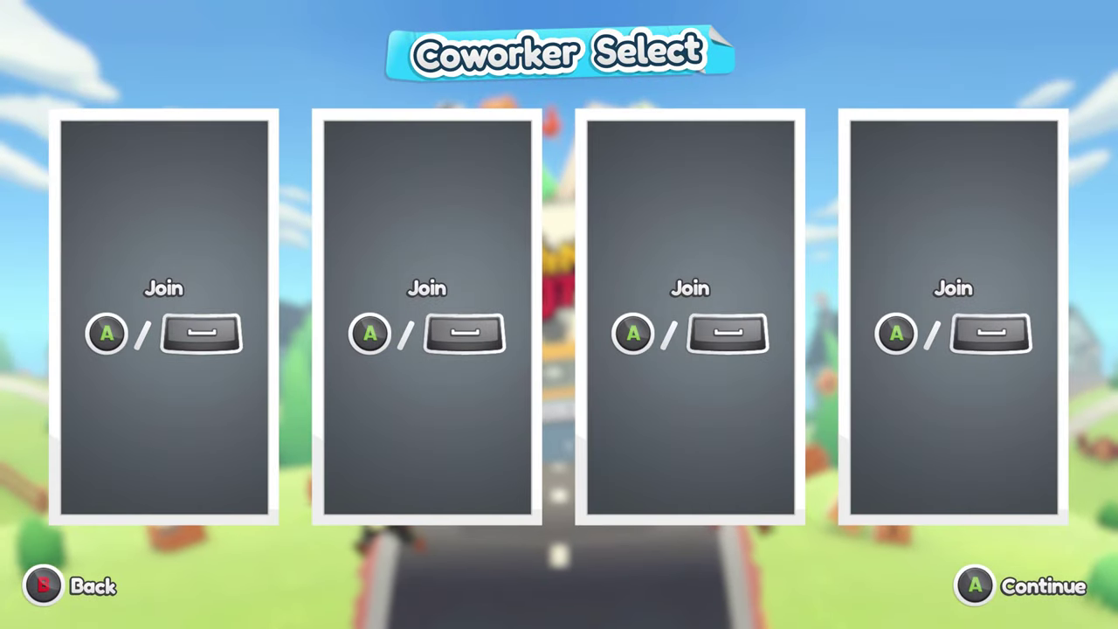
key(space)
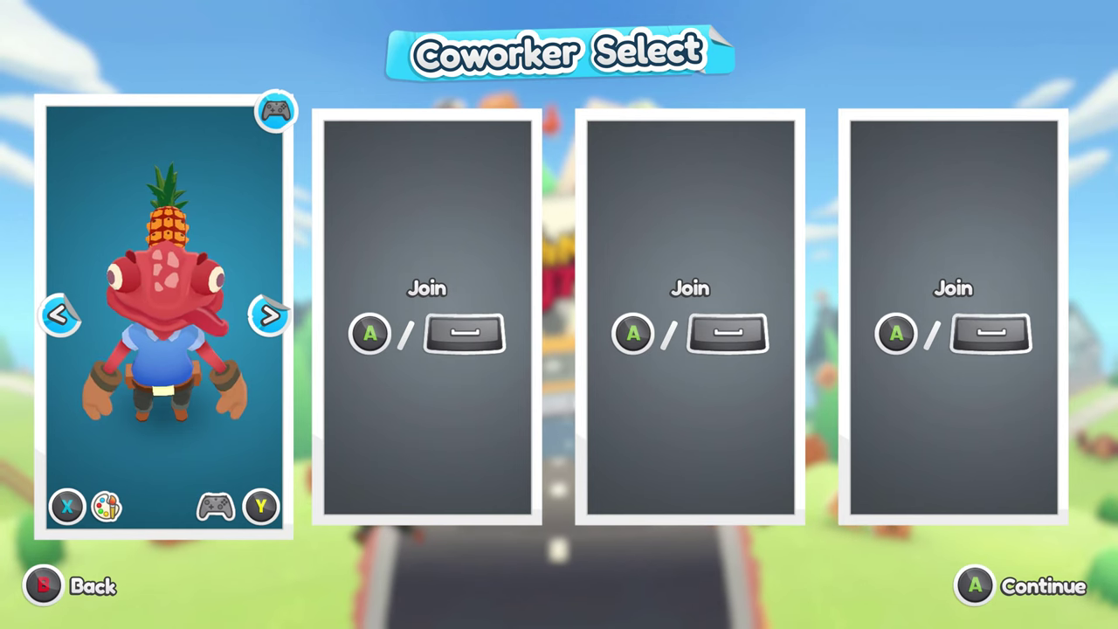
key(space)
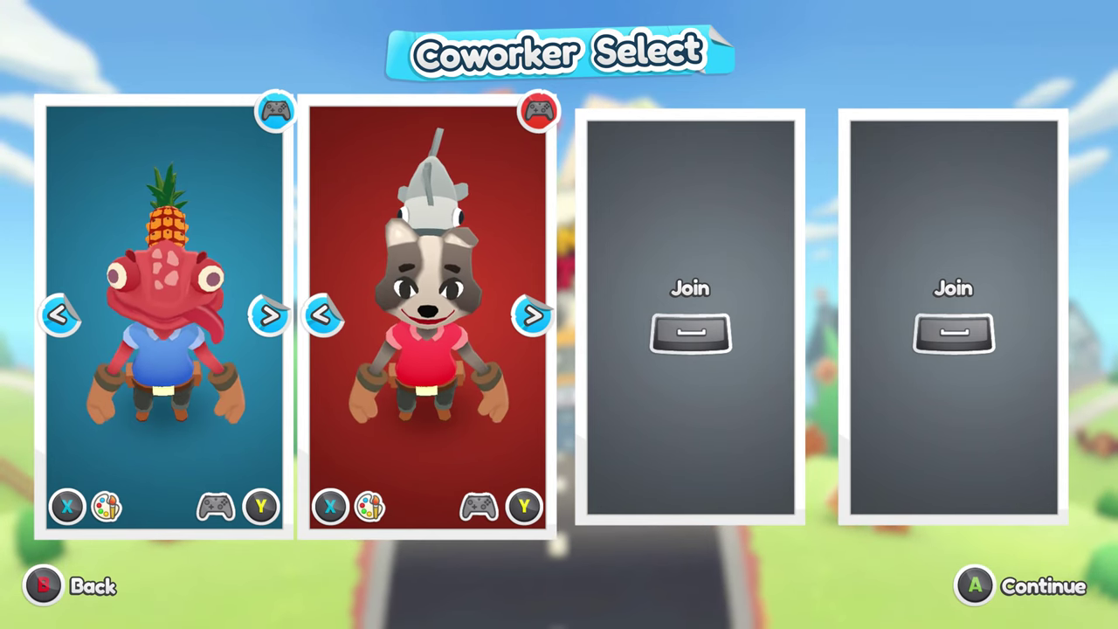
Choose the pineapple-topped chameleon and the raccoon as the two coworkers, ready both players and start the level
key(Right)
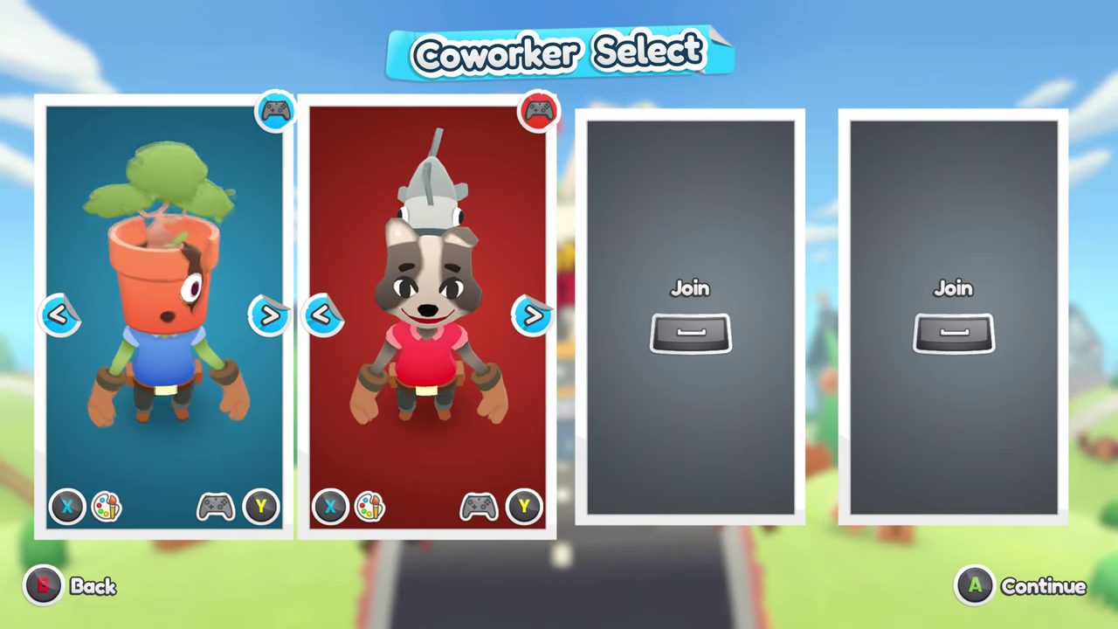
key(Left)
key(Right)
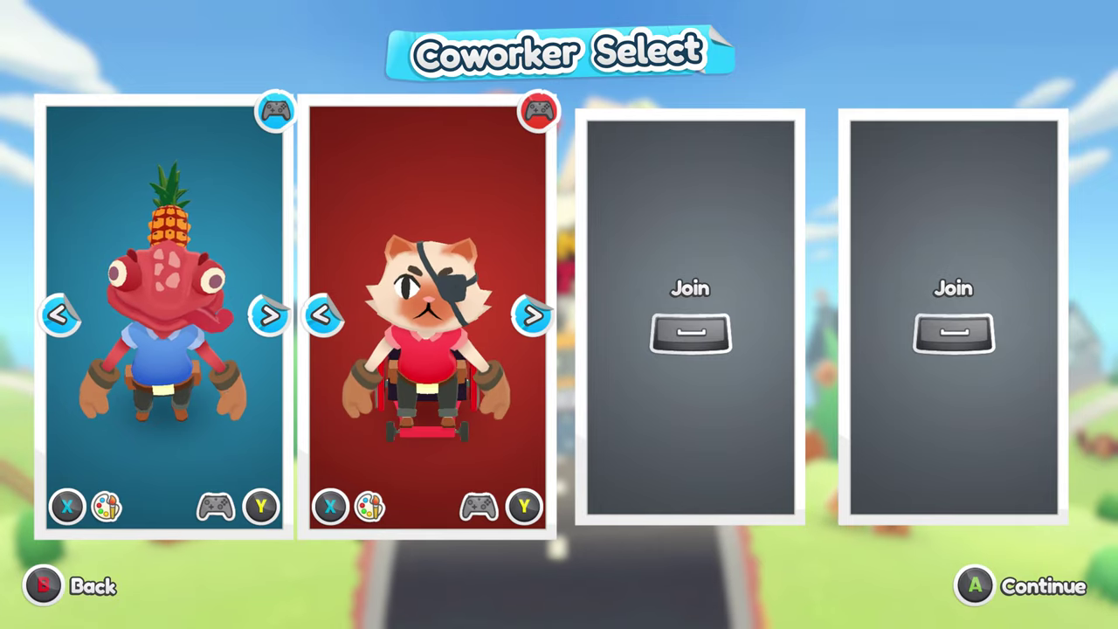
key(Left)
key(Return)
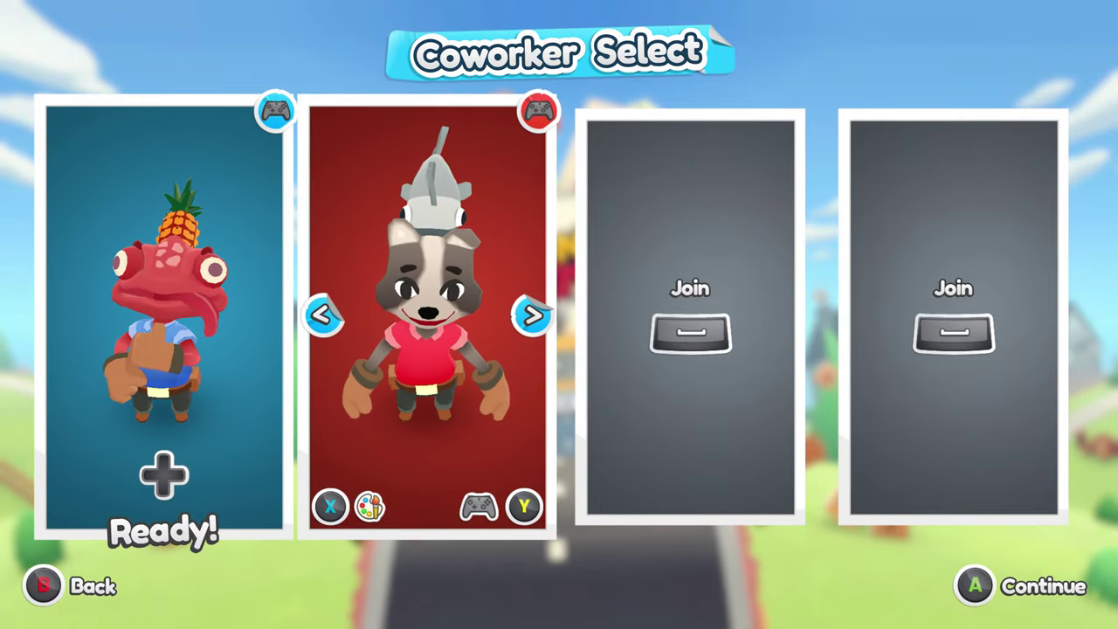
key(Return)
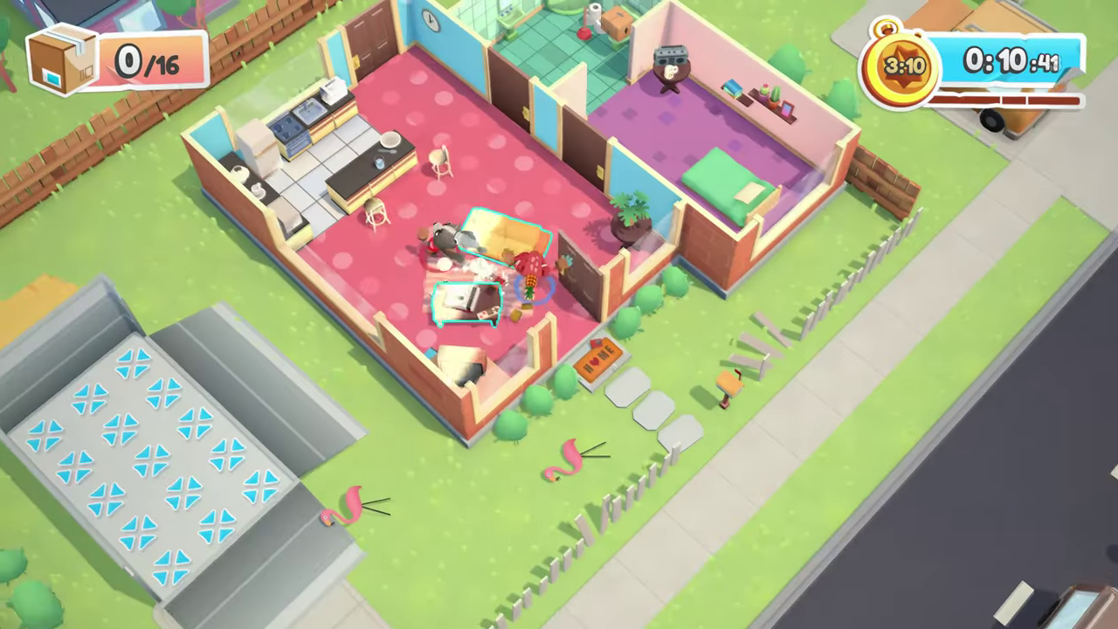
key(Up)
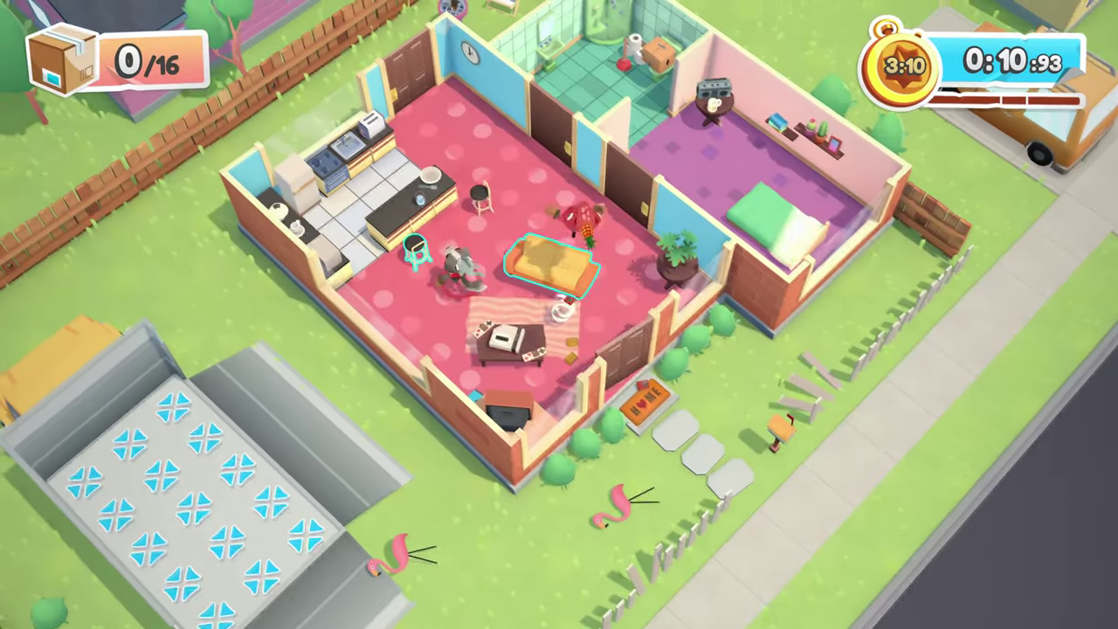
key(Left)
key(Down)
key(Down)
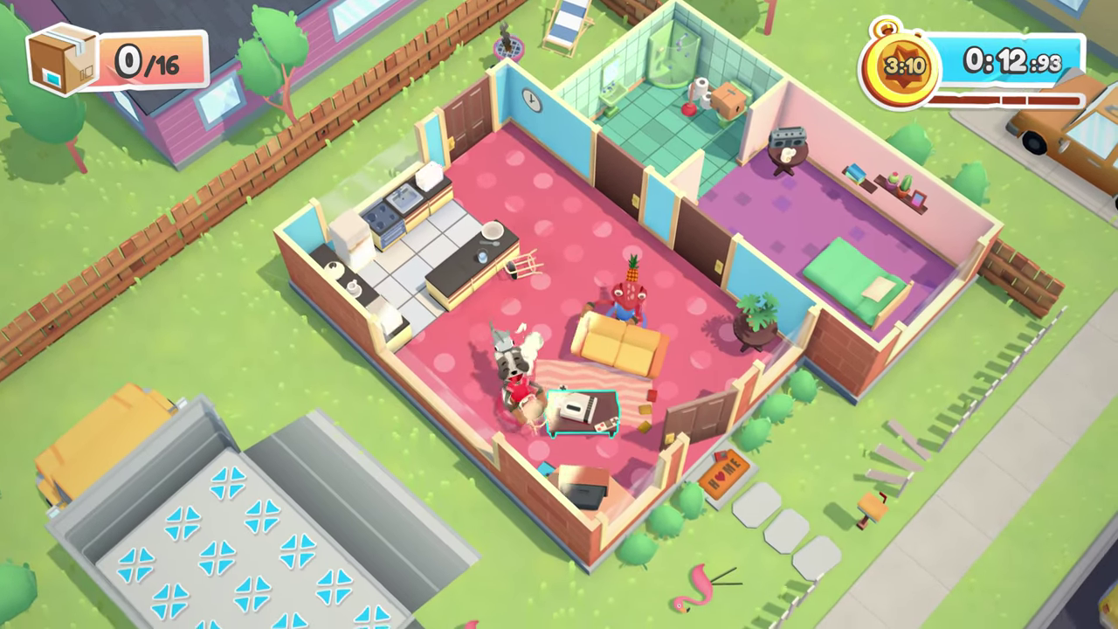
key(Left)
key(Left)
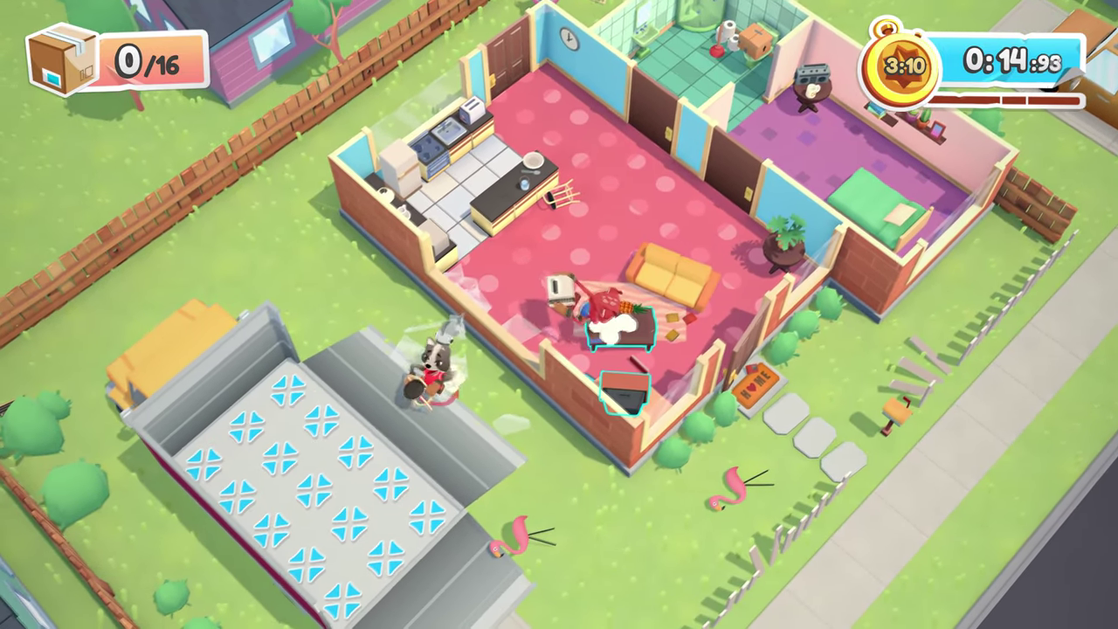
key(Down)
key(Up)
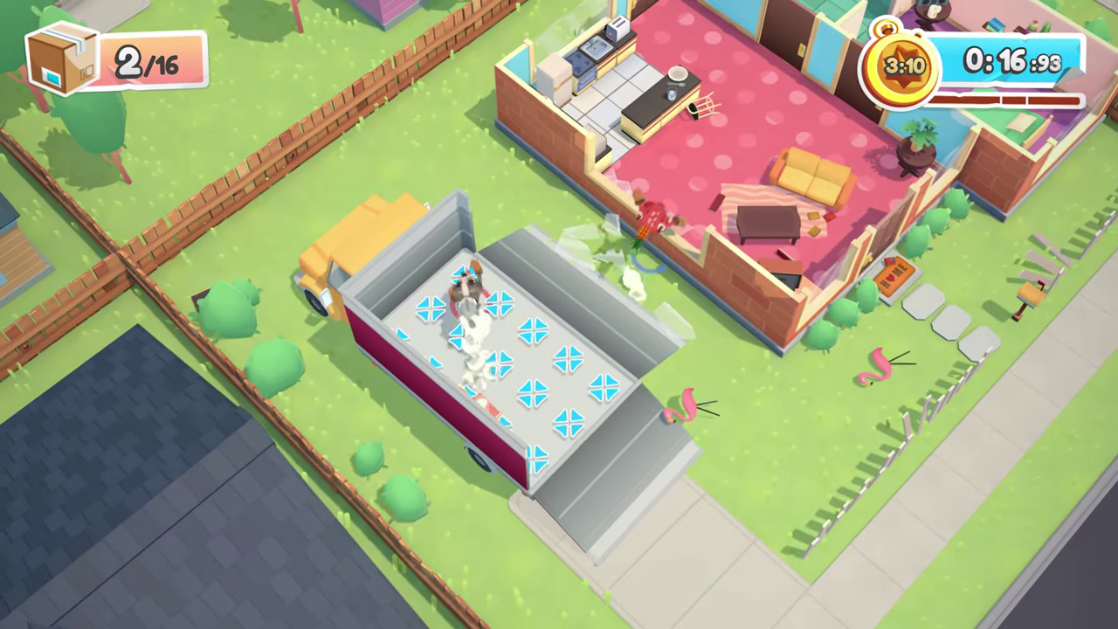
key(Right)
key(Right)
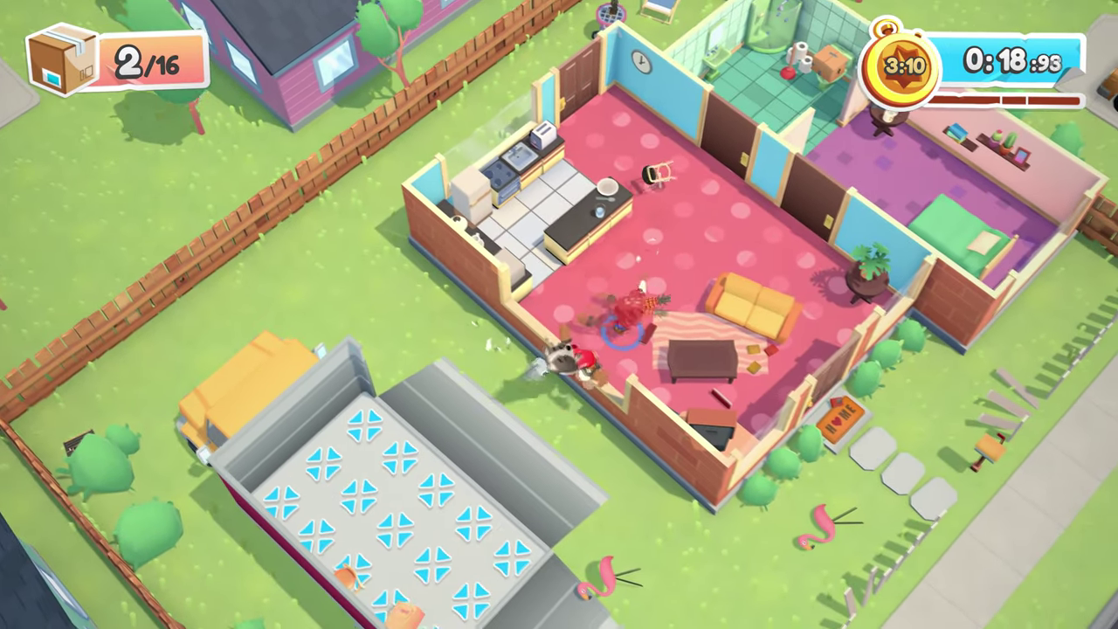
key(Up)
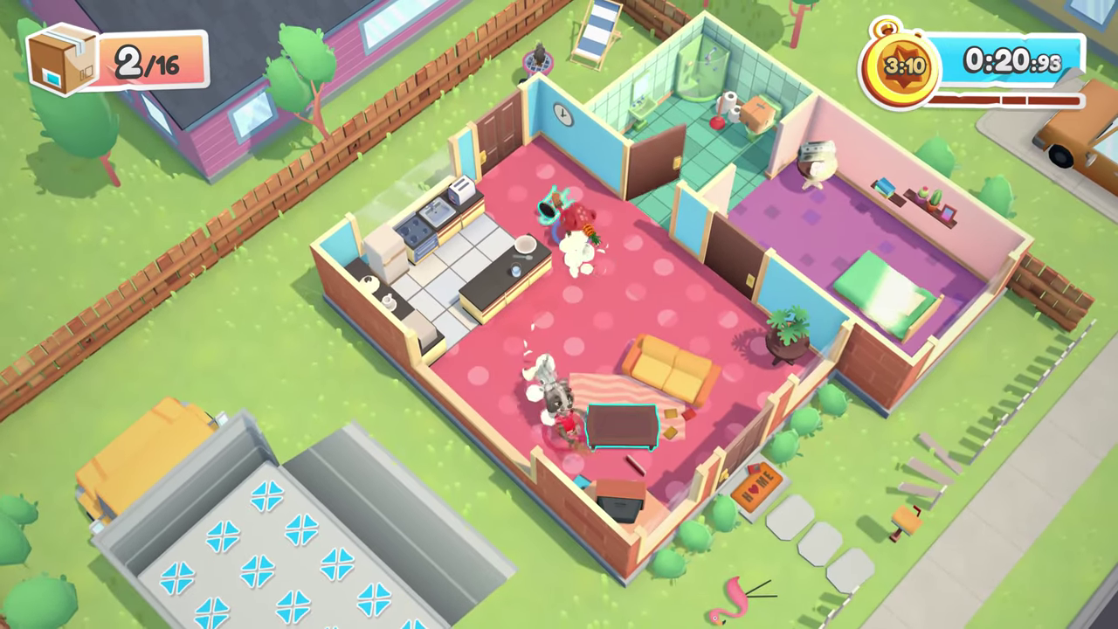
key(Left)
key(Up)
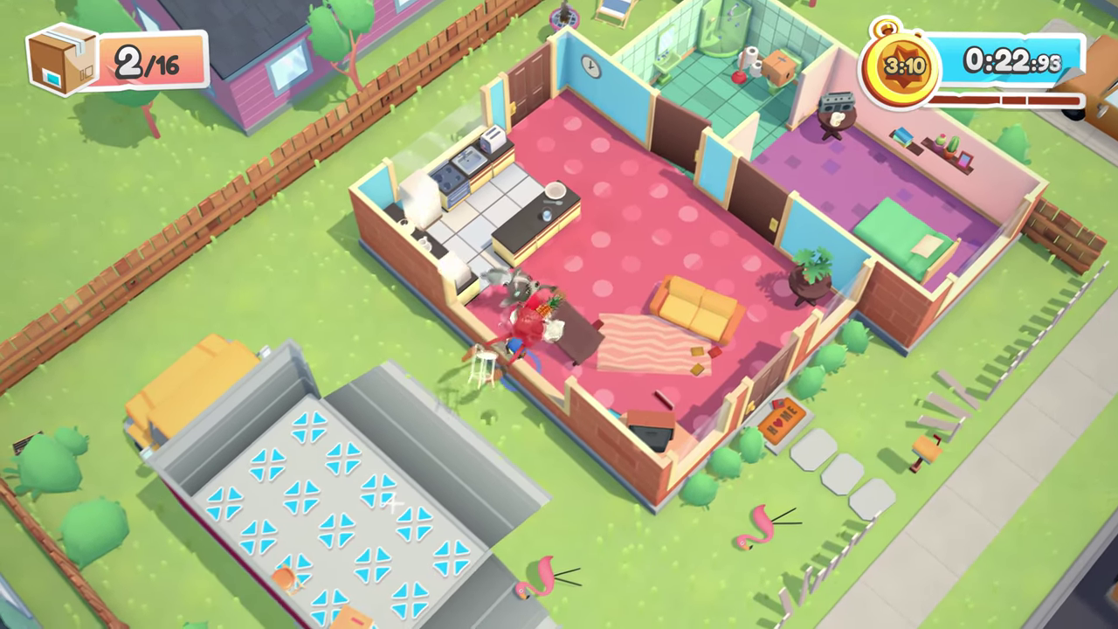
key(Right)
key(Up)
key(Left)
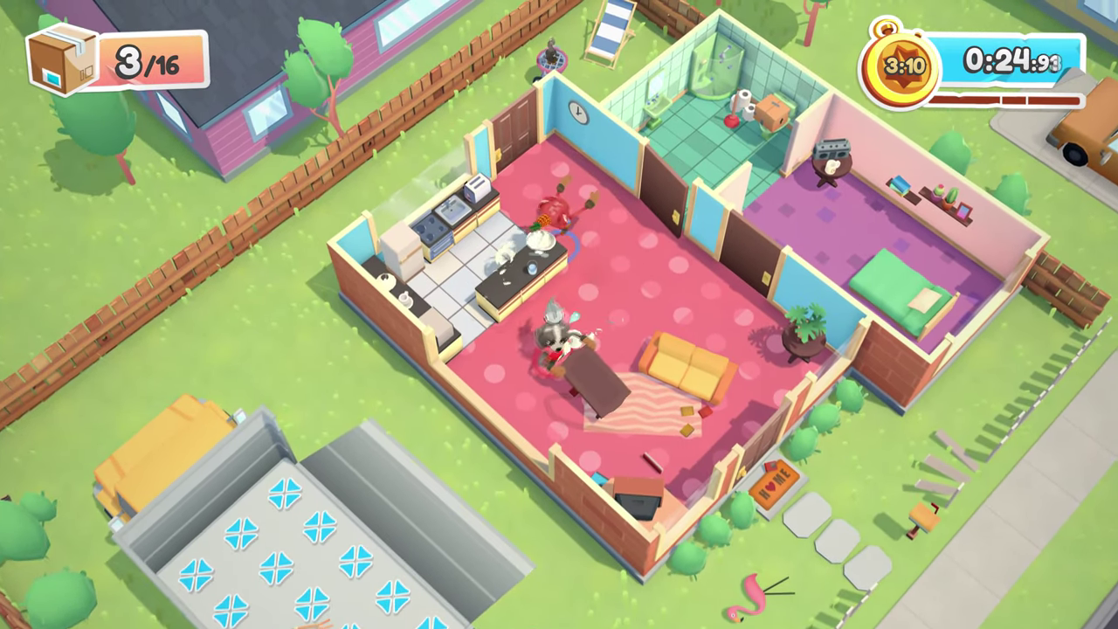
key(Left)
key(Up)
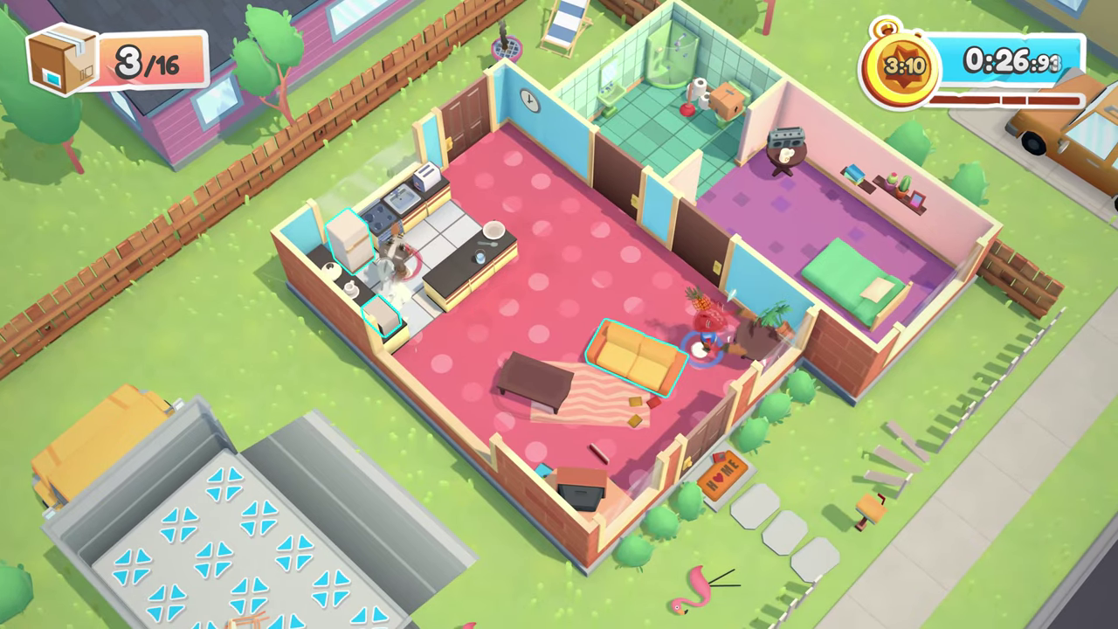
key(Right)
key(space)
key(Down)
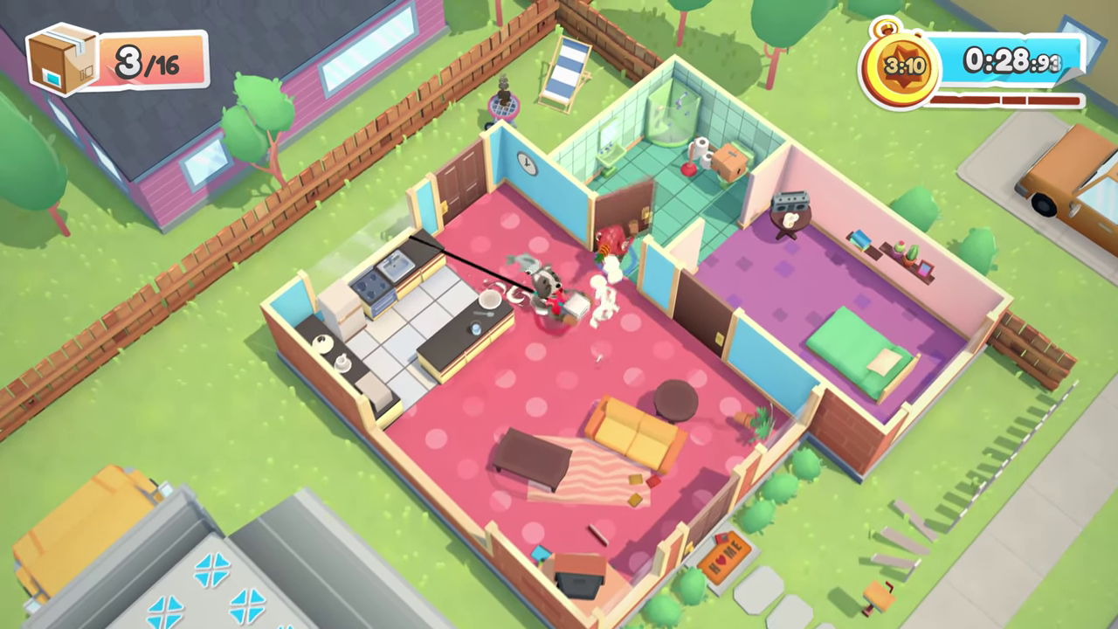
key(Down)
key(Left)
key(space)
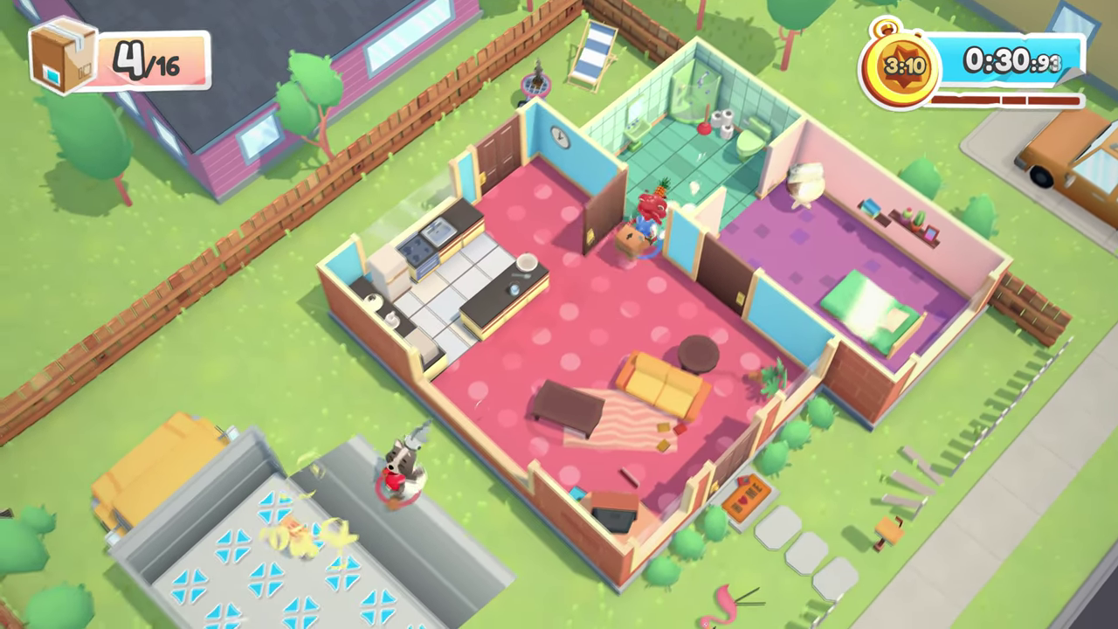
key(Right)
key(Up)
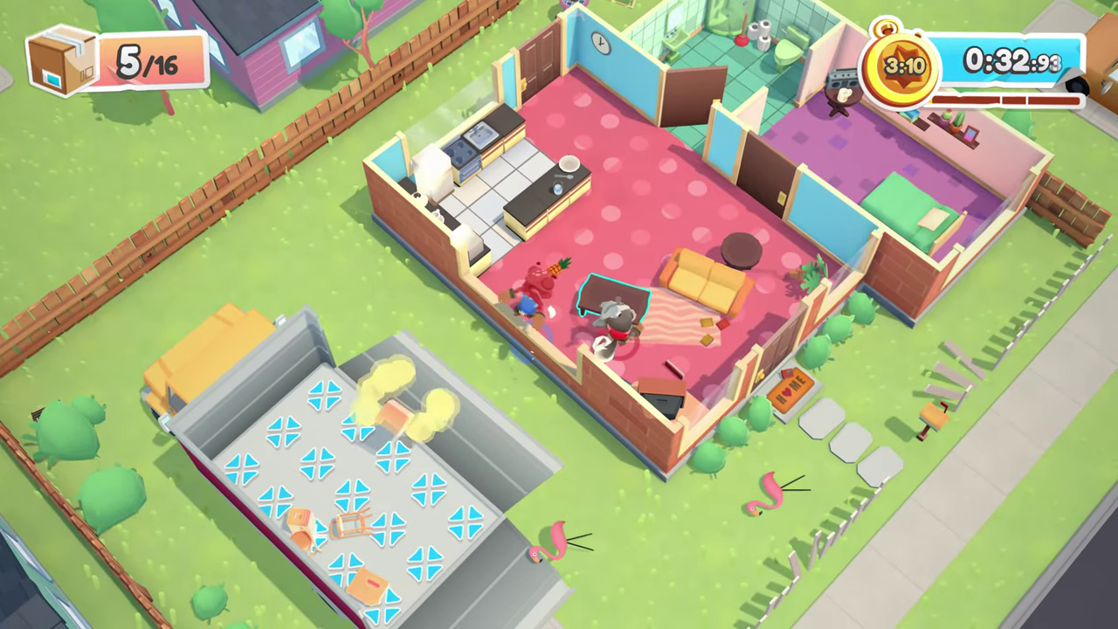
key(space)
key(Right)
key(Down)
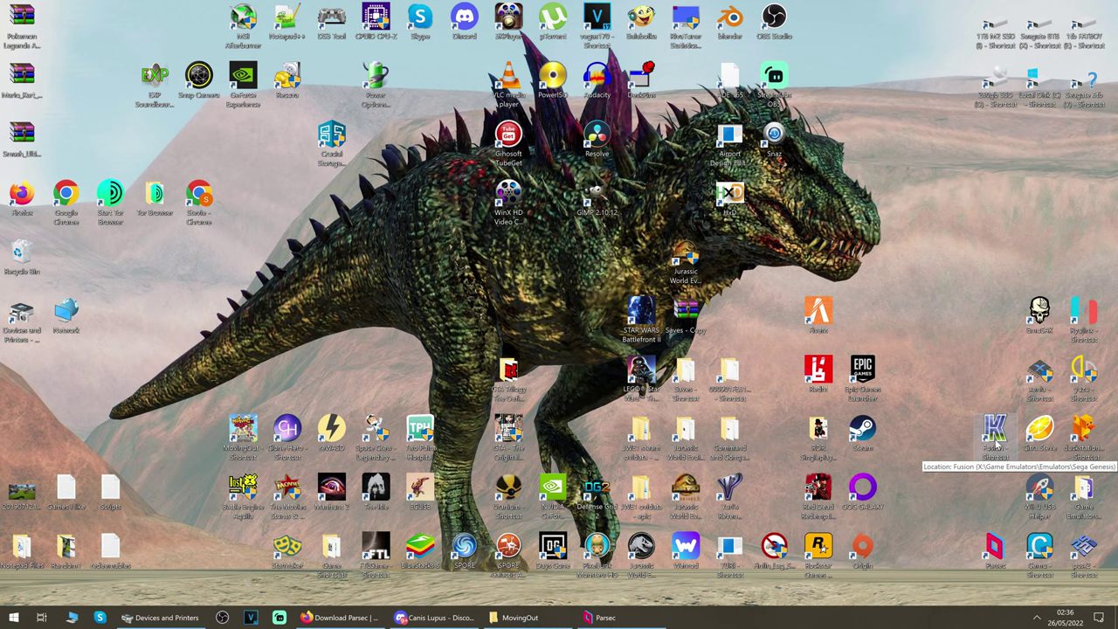
Launch the Fusion emulator and set Port 2 of the Genesis/32X/Sega CD controllers to use device 3, the XBOX 360 controller
double_click(996, 433)
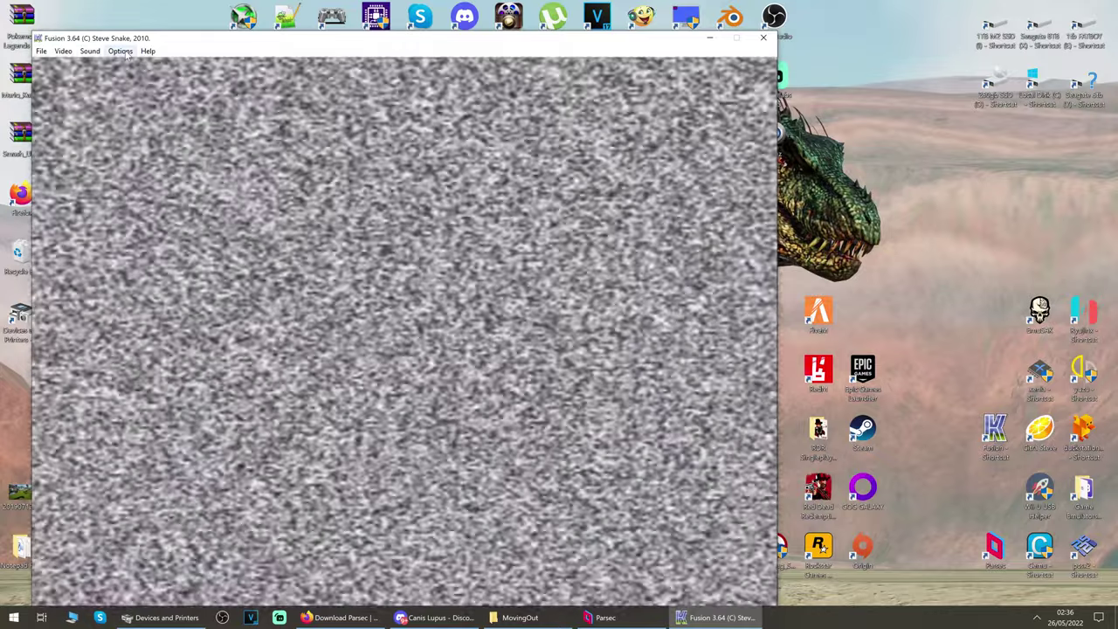
click(122, 50)
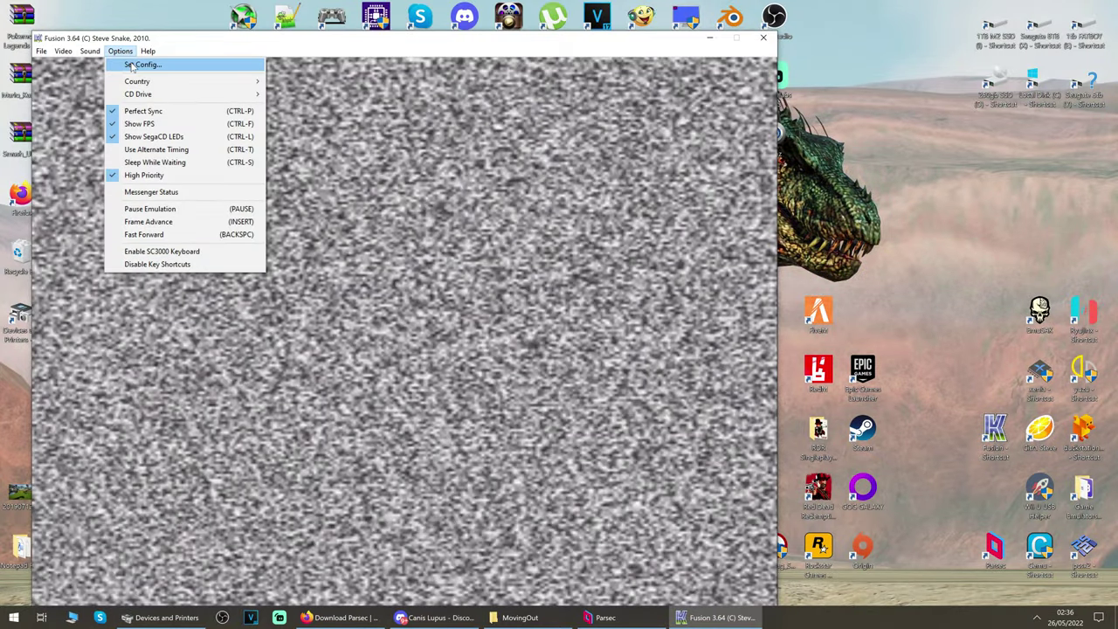
click(132, 66)
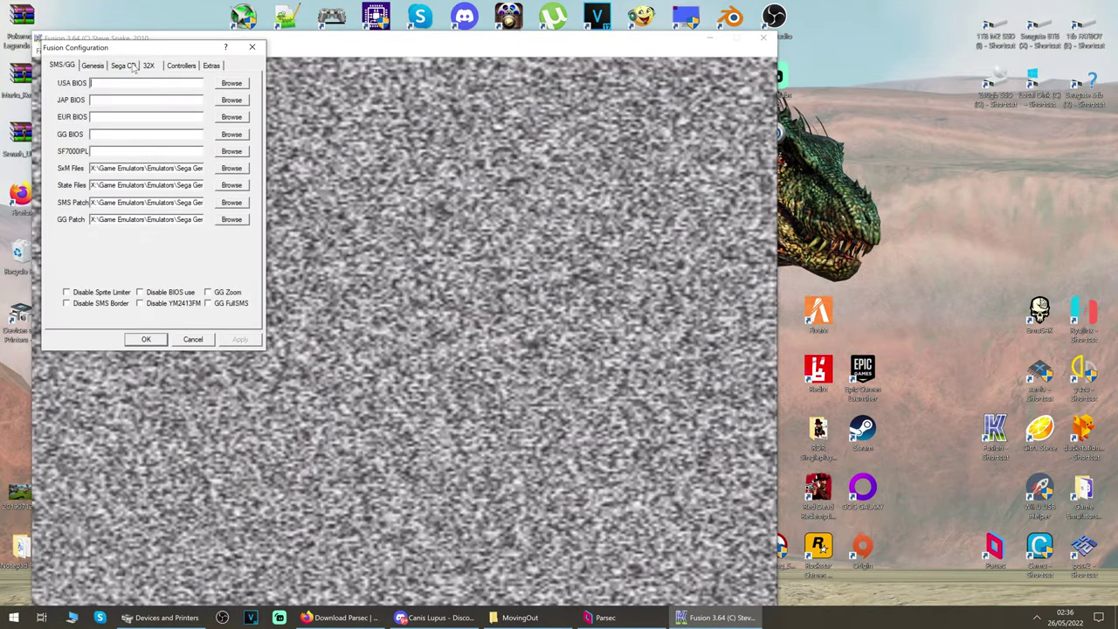
click(182, 68)
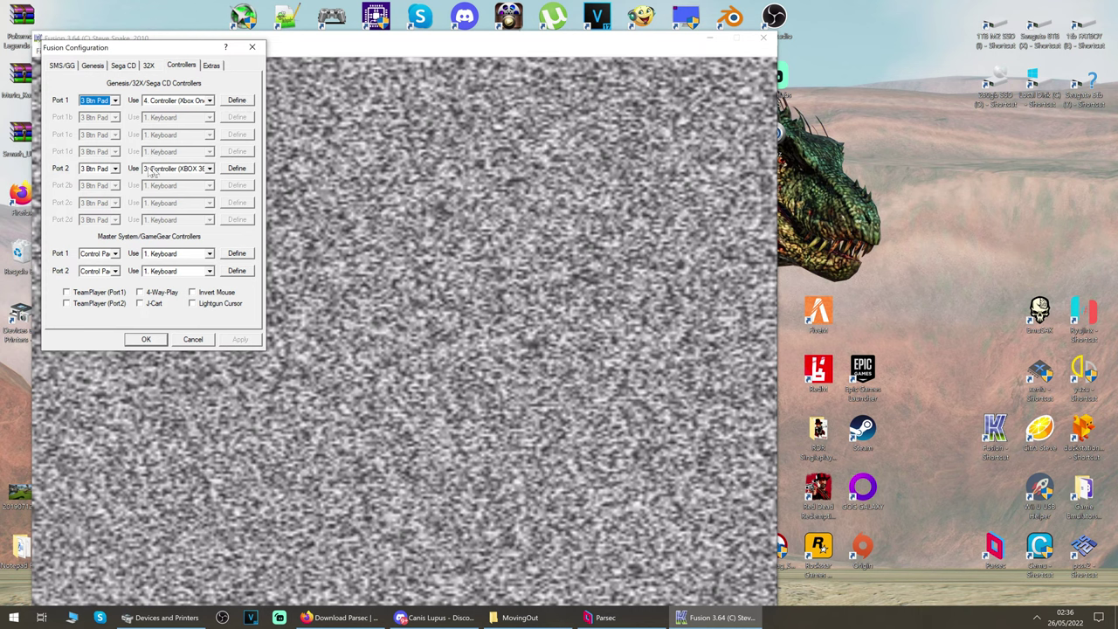
click(210, 170)
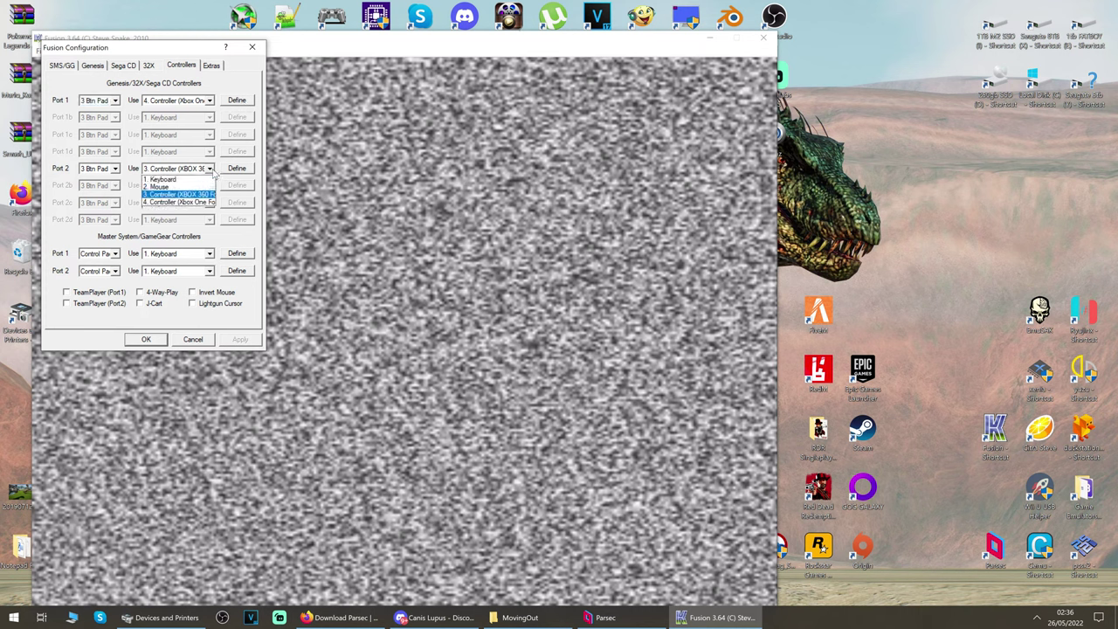
click(187, 194)
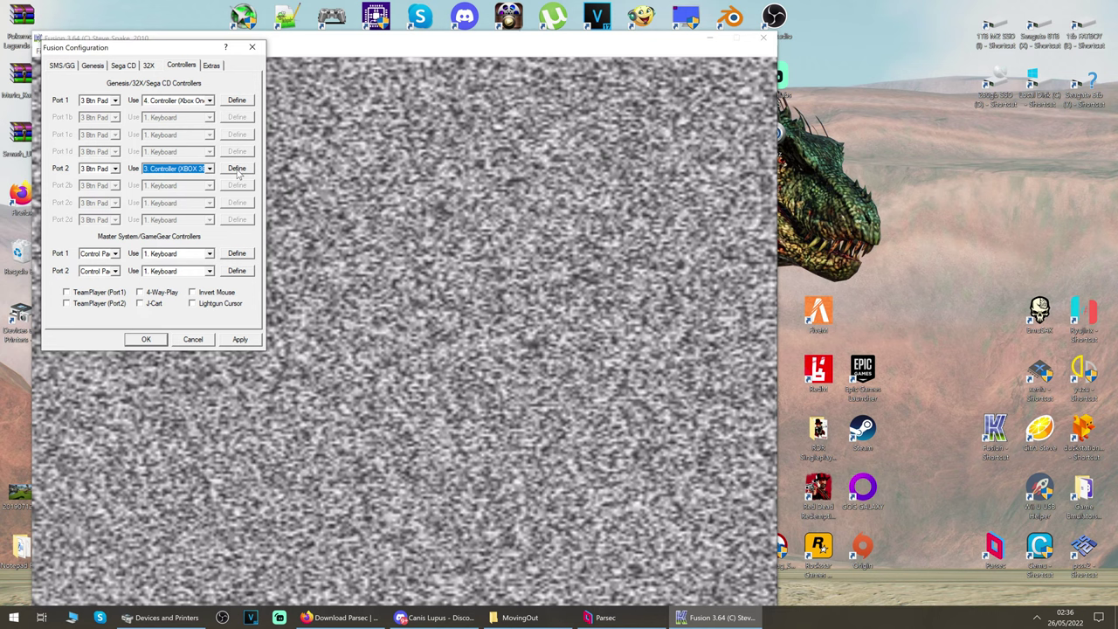
Define the Port 2 pad's directions, action buttons, START and MODE, and save the Fusion configuration
click(237, 168)
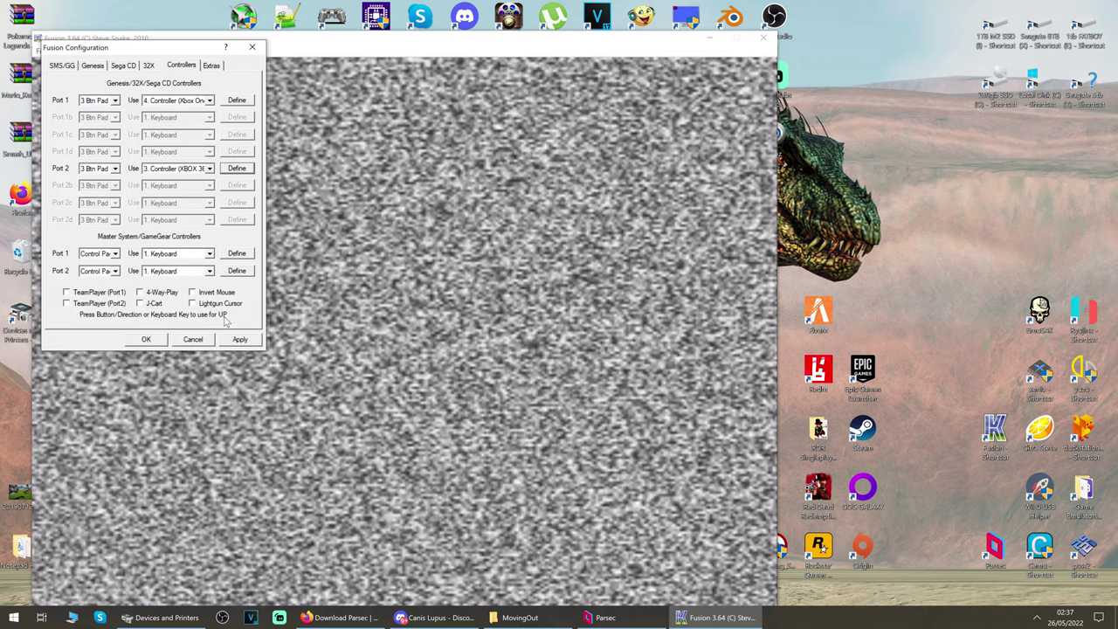
key(Up)
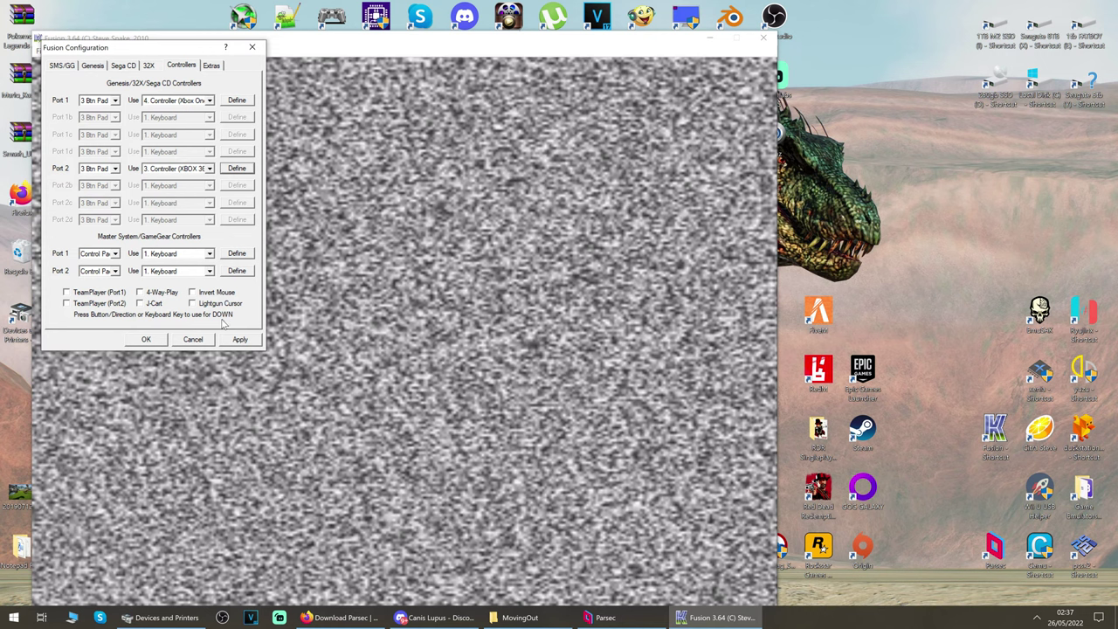
key(Down)
key(Left)
key(Right)
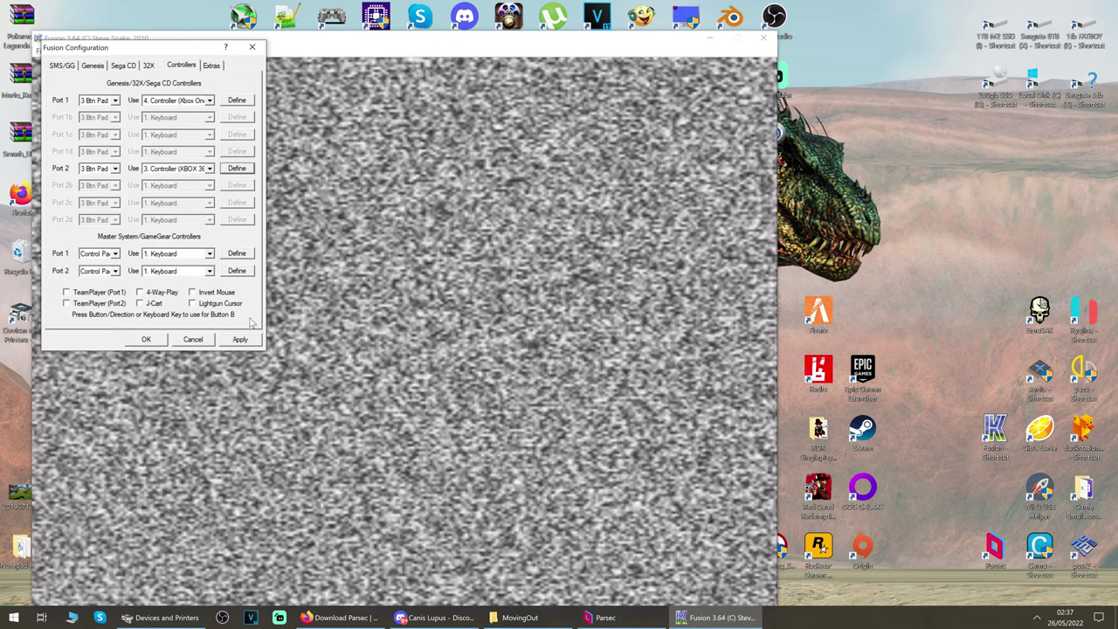
key(c)
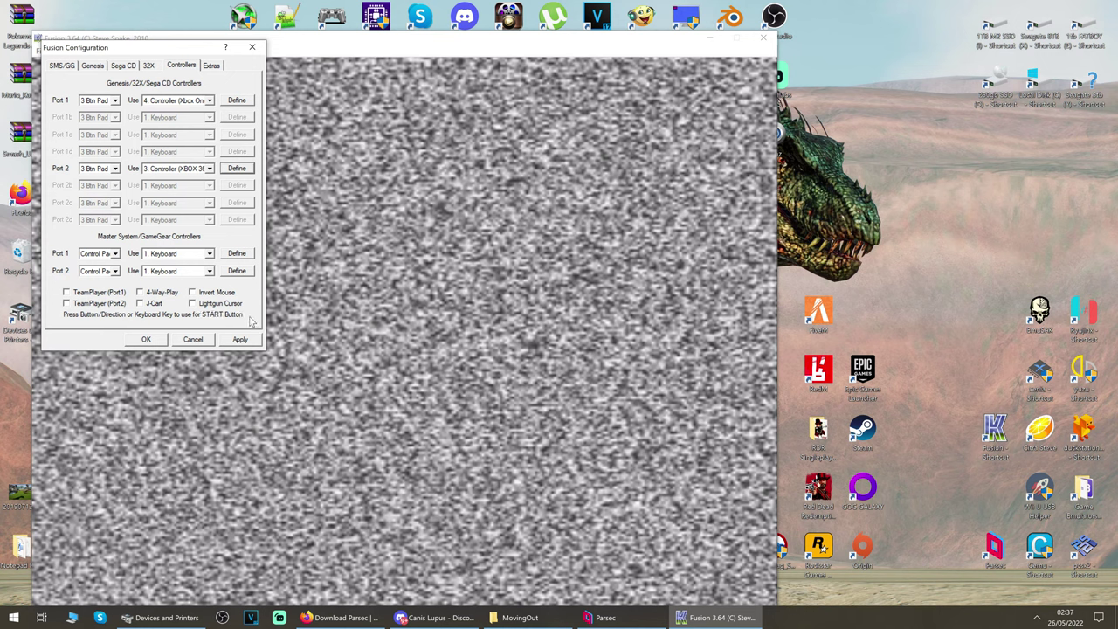
key(Return)
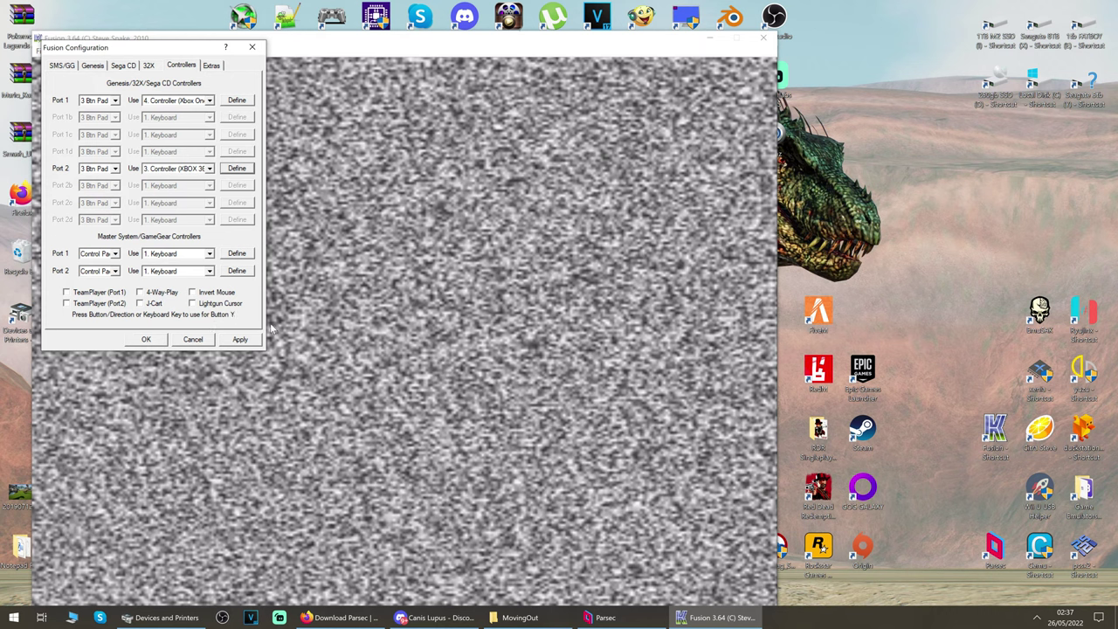
key(z)
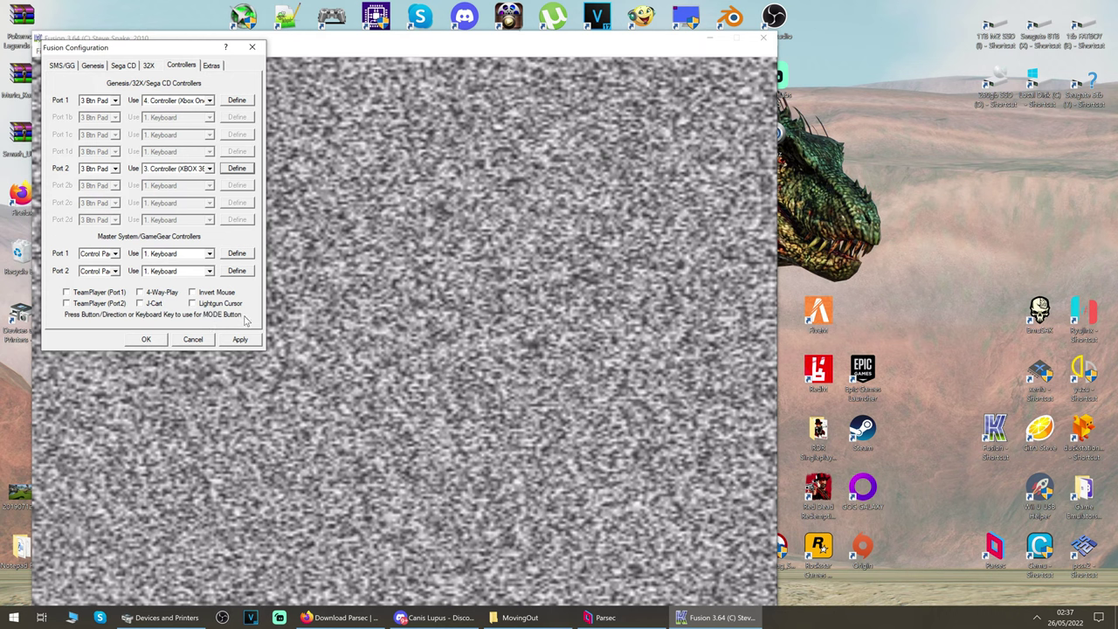
key(Return)
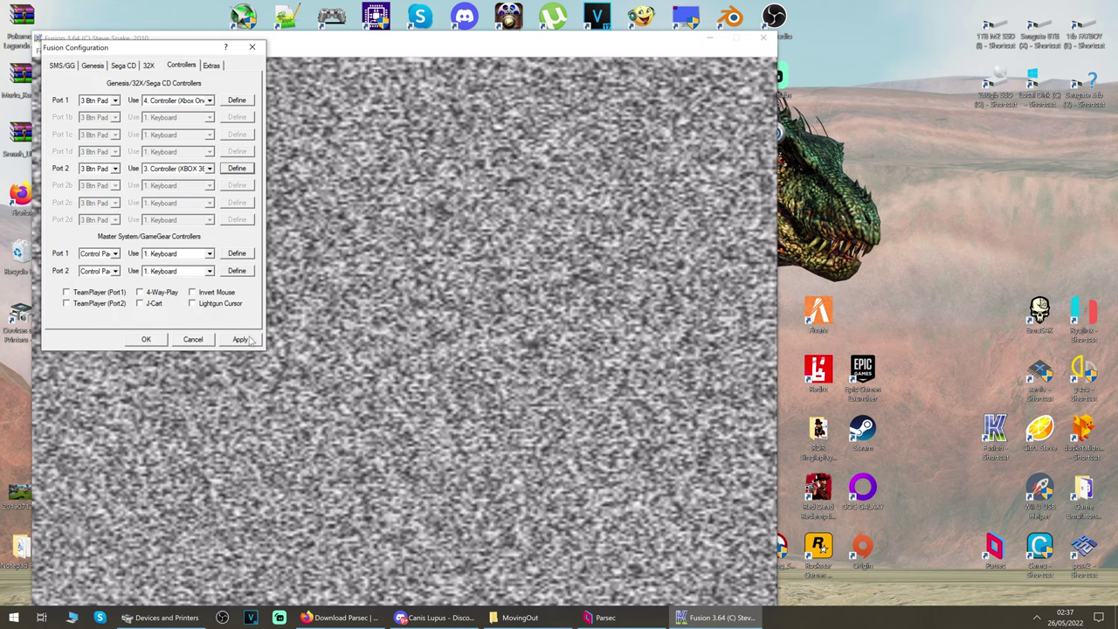
click(240, 340)
click(147, 340)
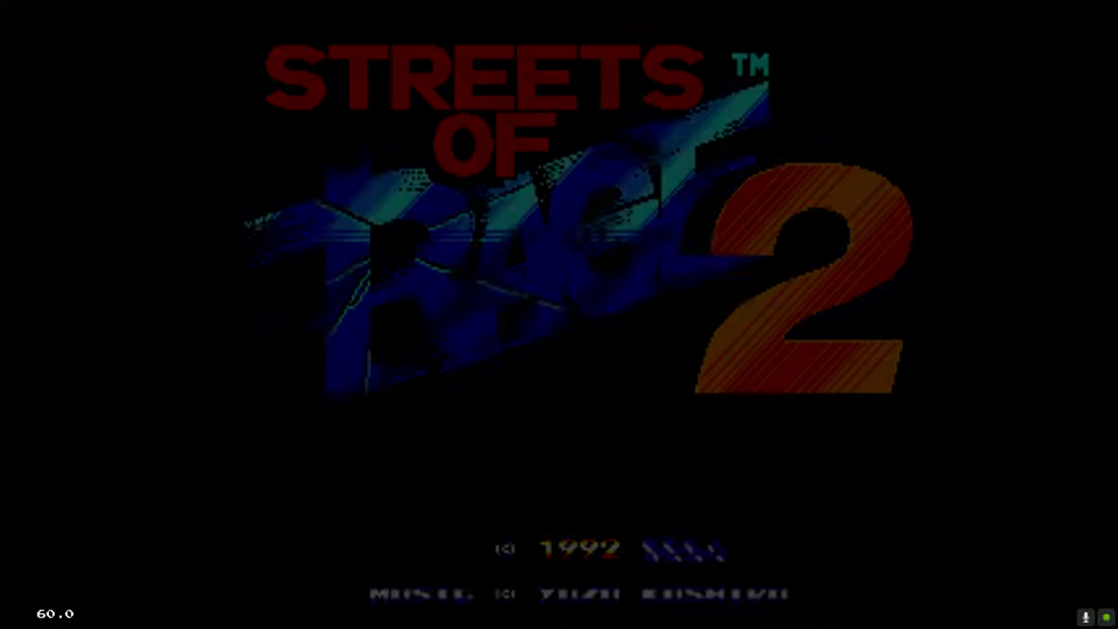
Start a 2 Players game from the Streets of Rage 2 title screen
key(Return)
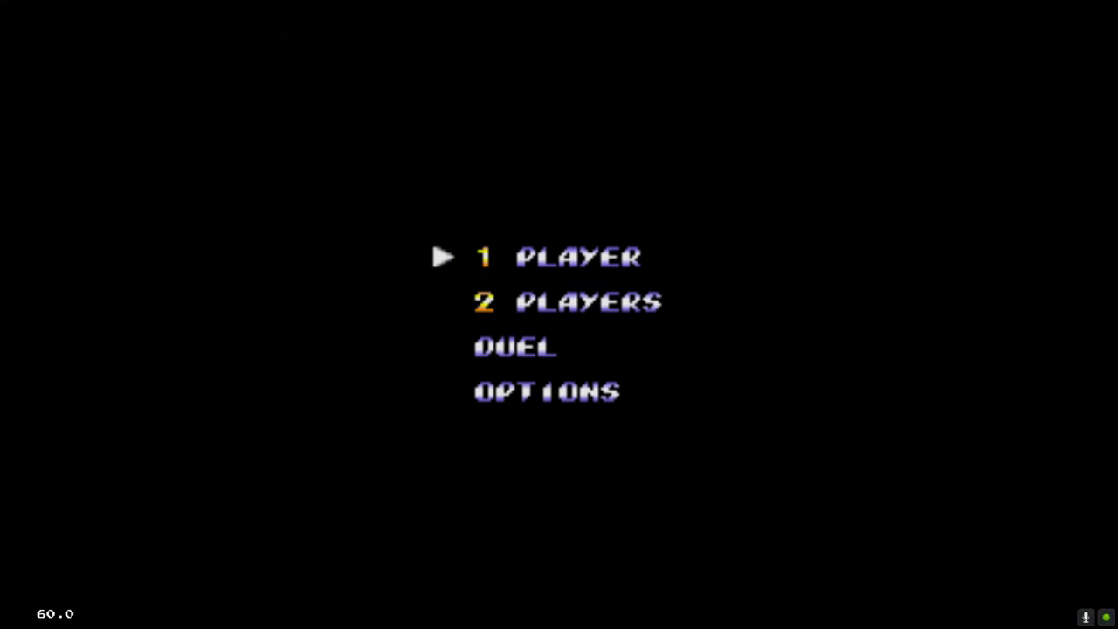
key(Down)
key(Return)
Select Axel for player 1 and Max for player 2, and start the first stage
key(Left)
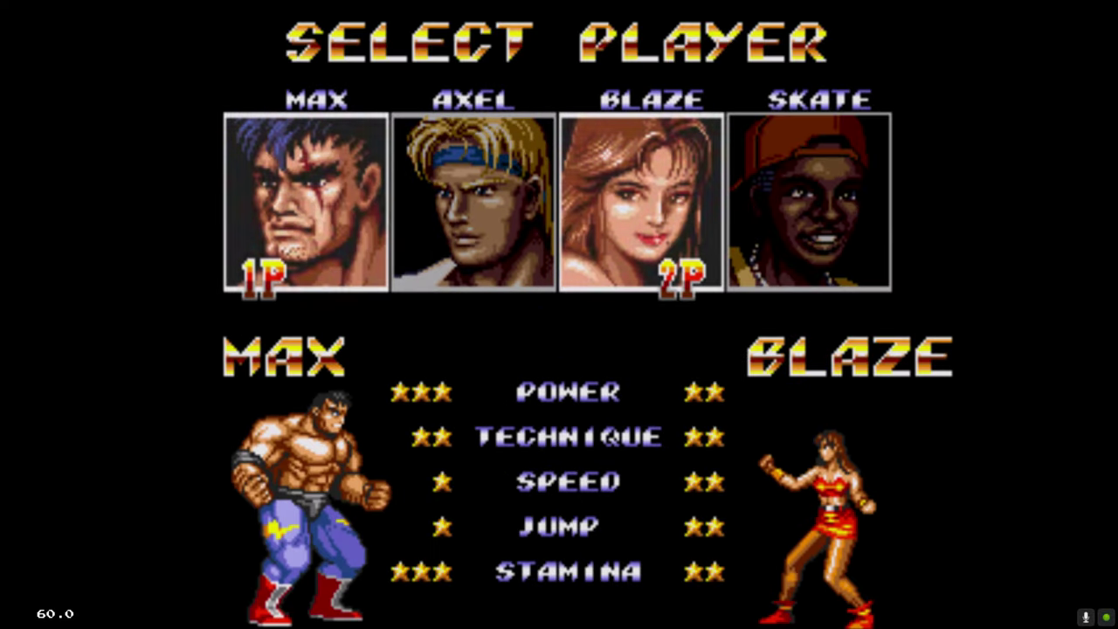
key(Right)
key(Left)
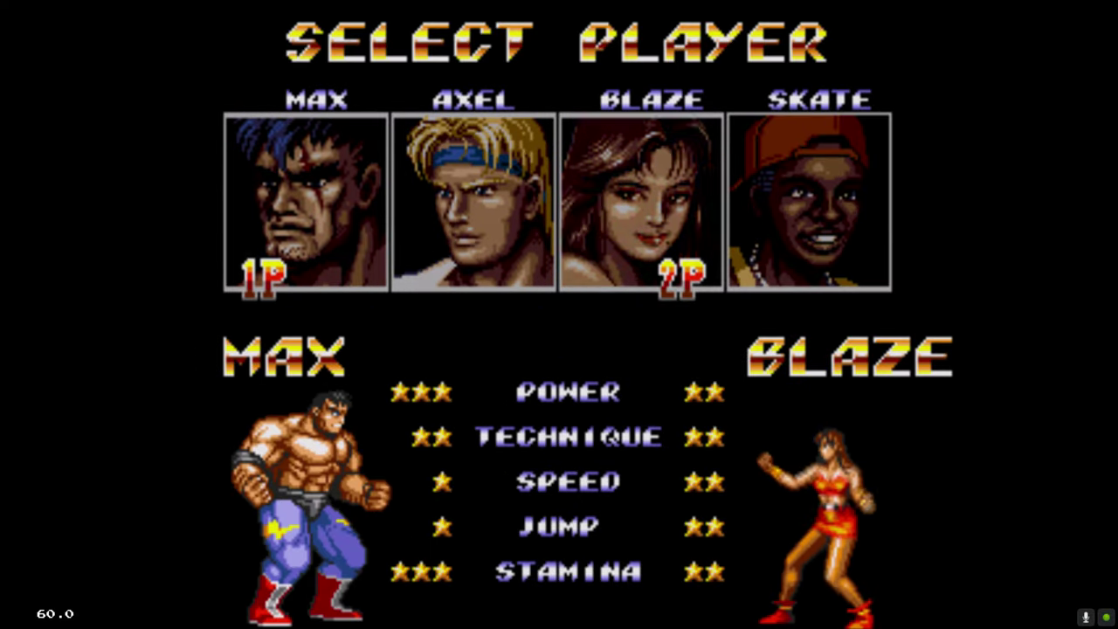
key(Right)
key(d)
key(a)
key(a)
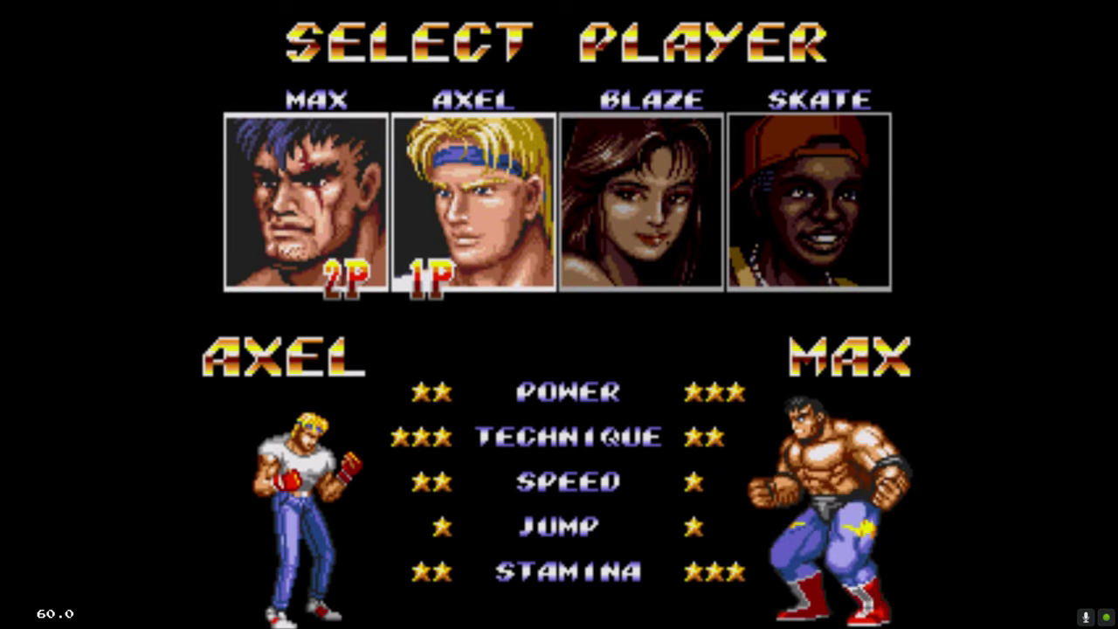
key(d)
key(d)
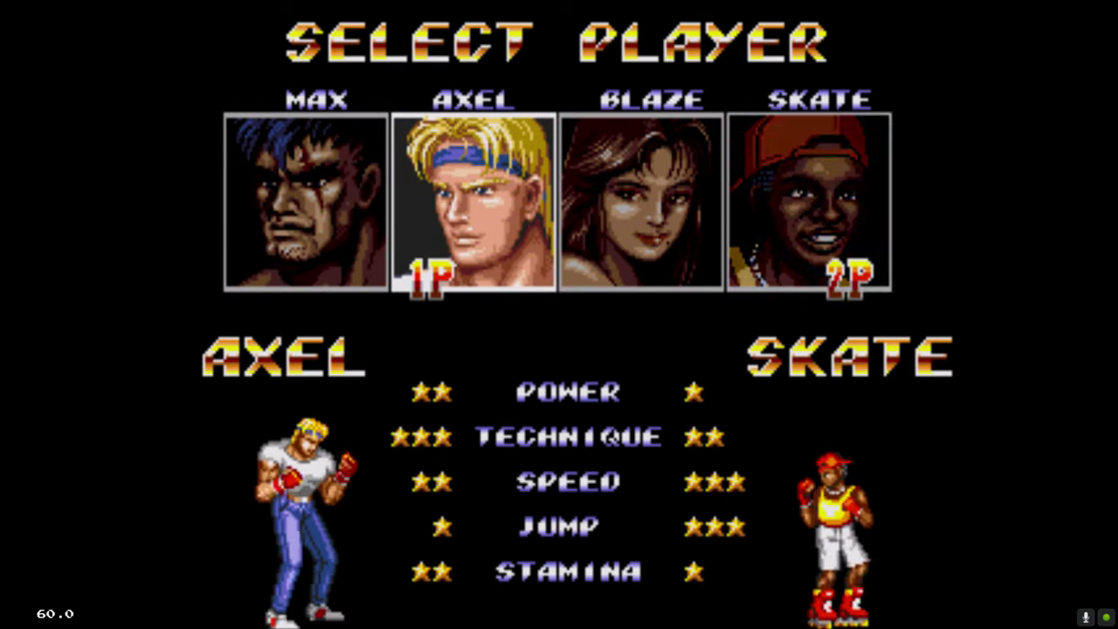
key(d)
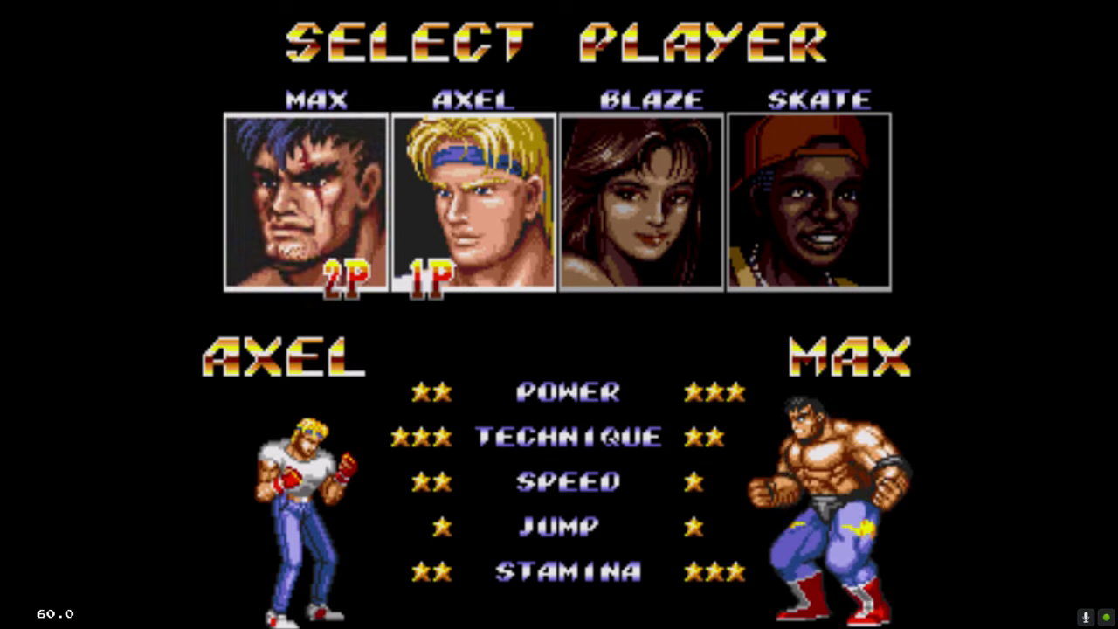
key(Return)
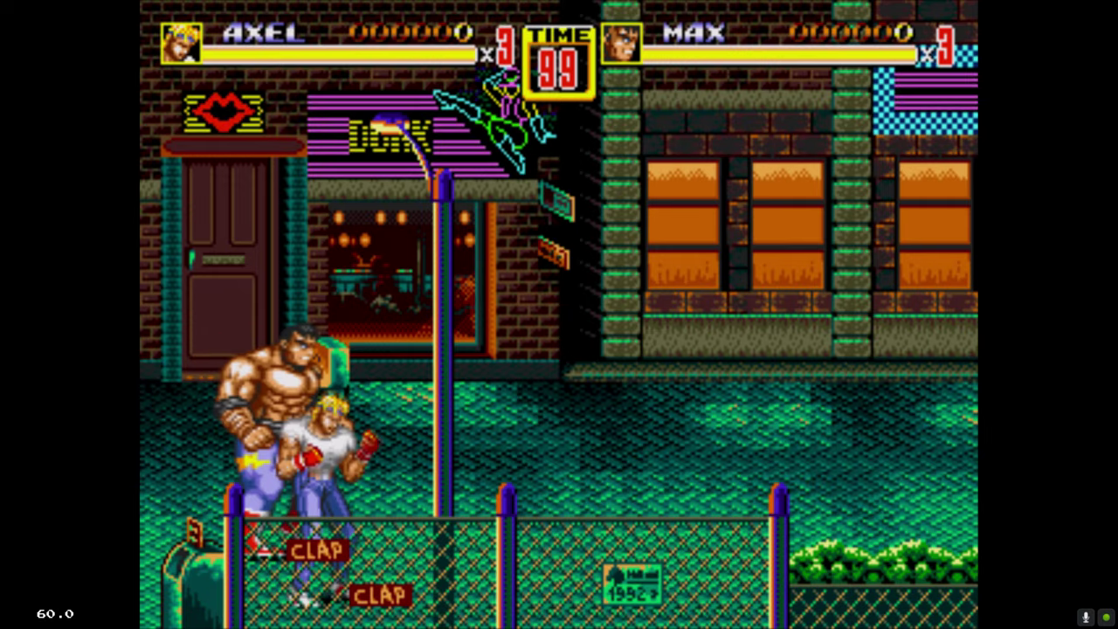
key(Right)
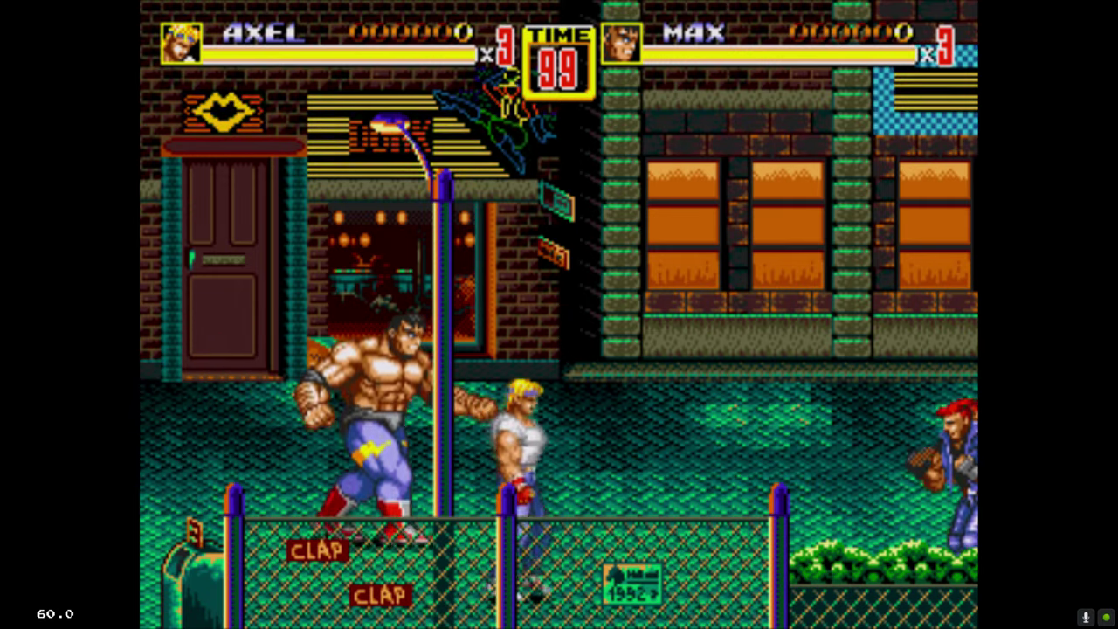
key(Right)
key(z)
key(z)
key(z)
key(z)
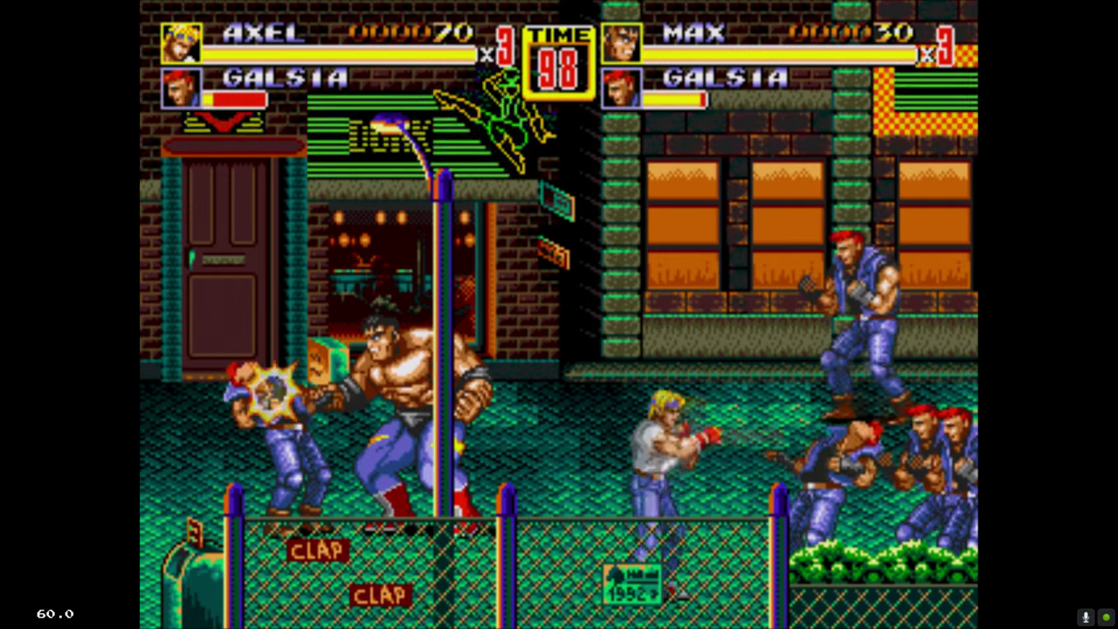
key(z)
key(Right)
key(x)
key(z)
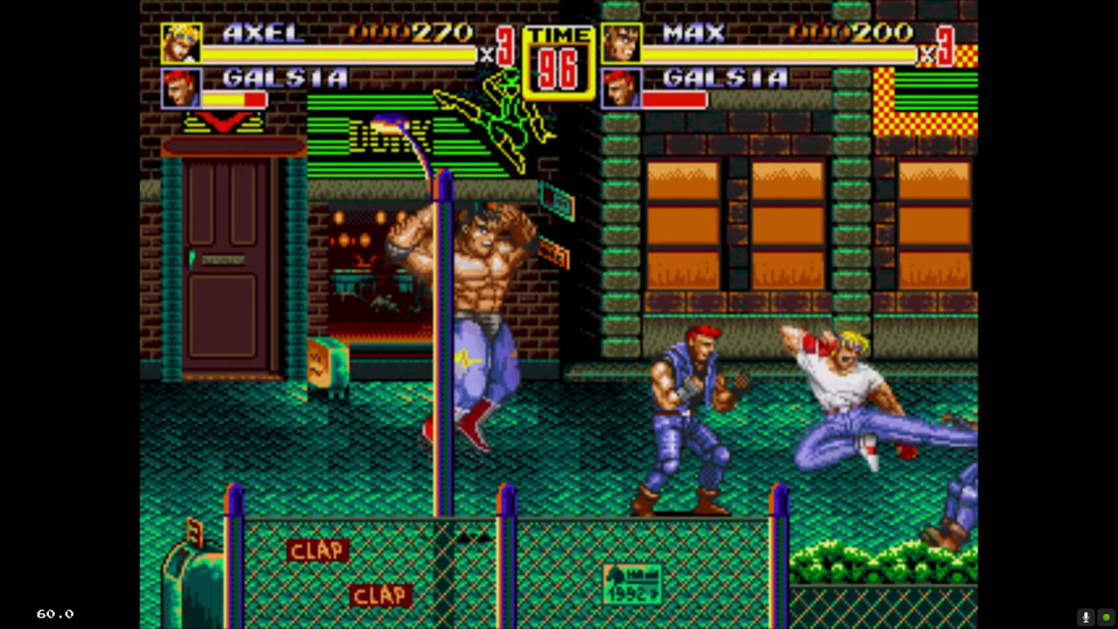
key(Left)
key(Right)
key(Up)
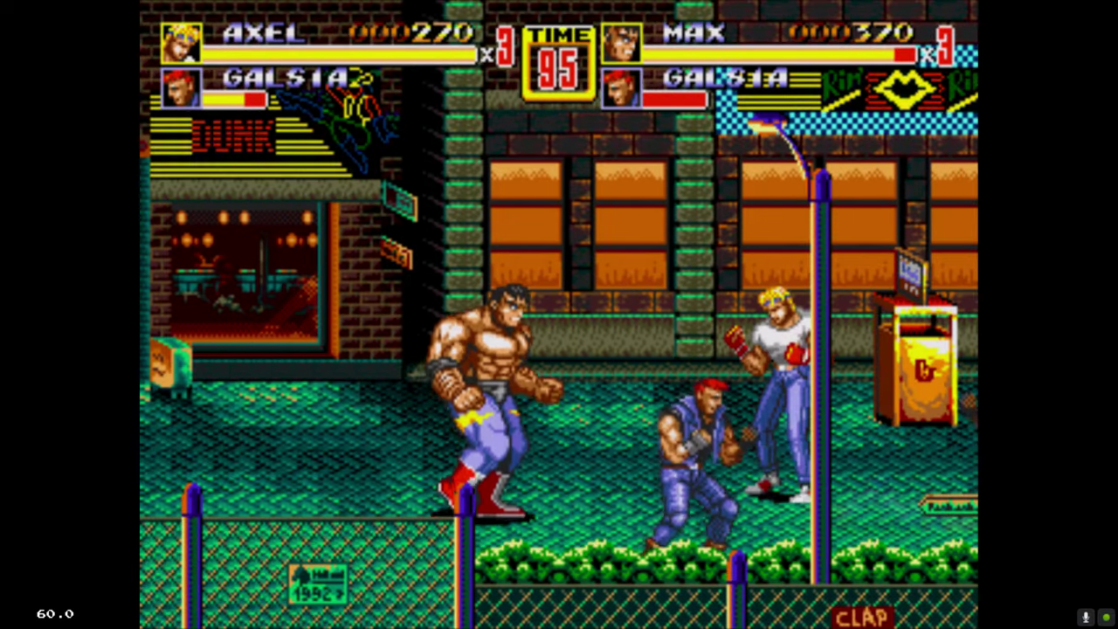
key(z)
key(z)
key(Right)
key(z)
key(z)
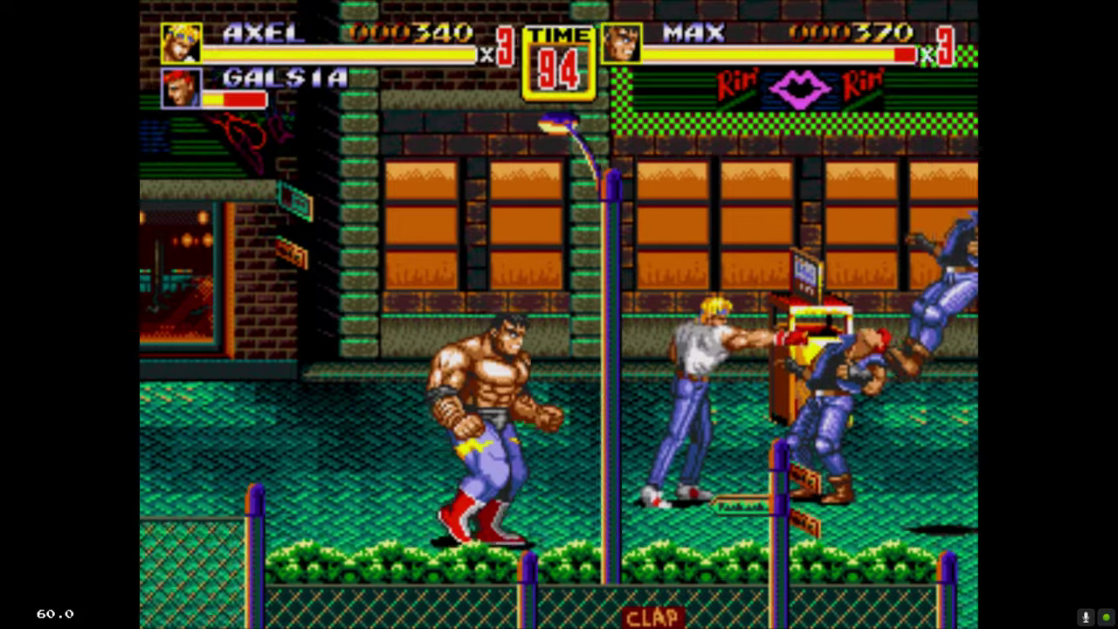
key(Up)
key(Right)
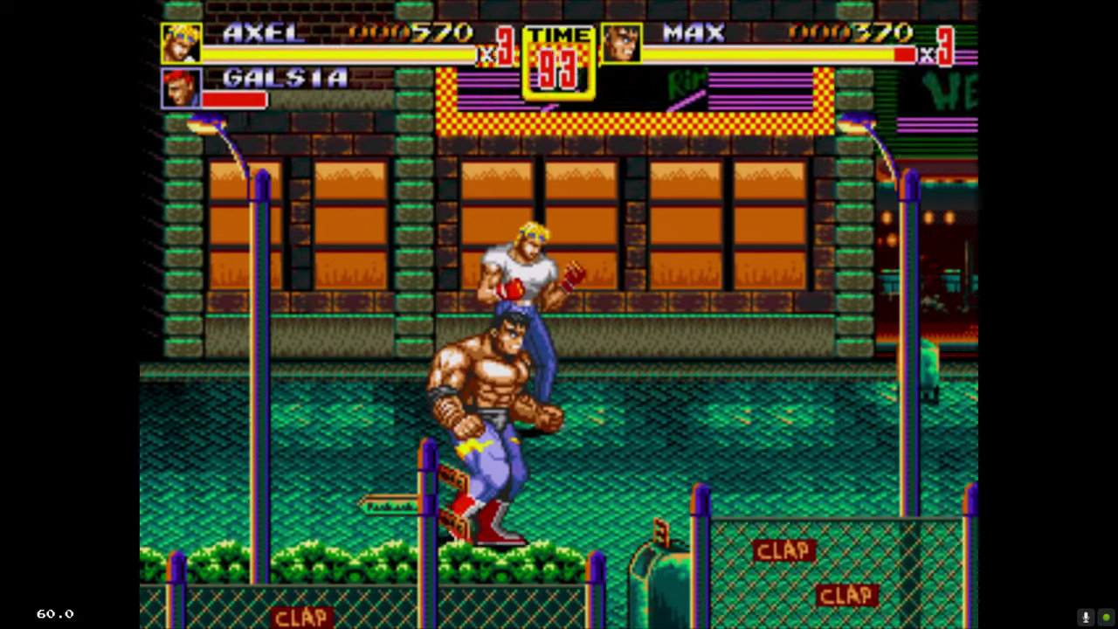
key(z)
key(Right)
key(Down)
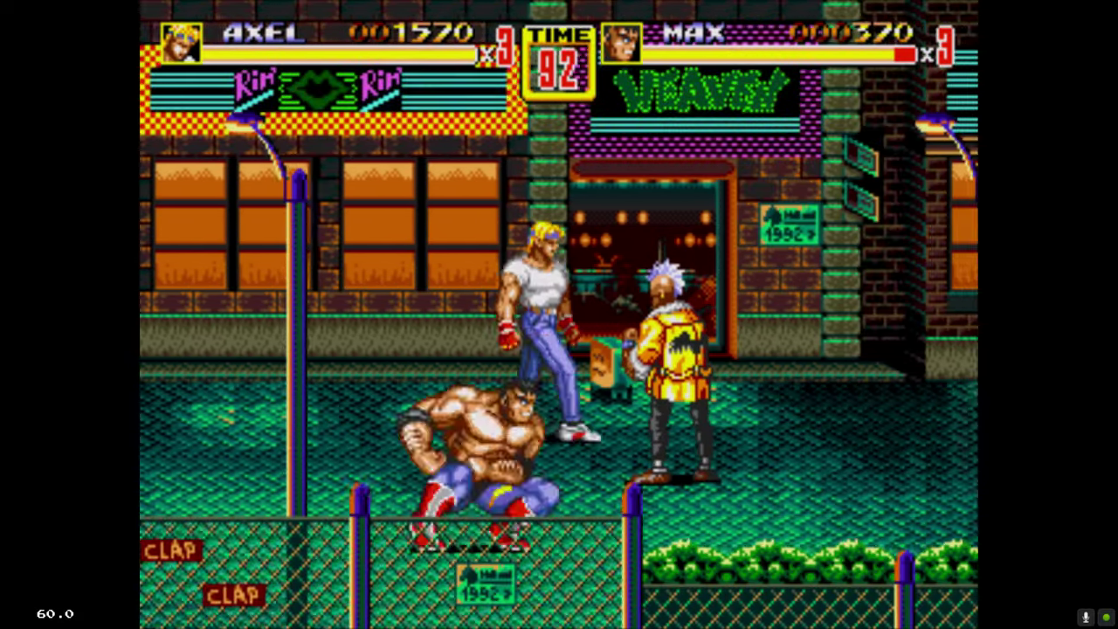
key(z)
key(z)
key(z)
key(z)
key(z)
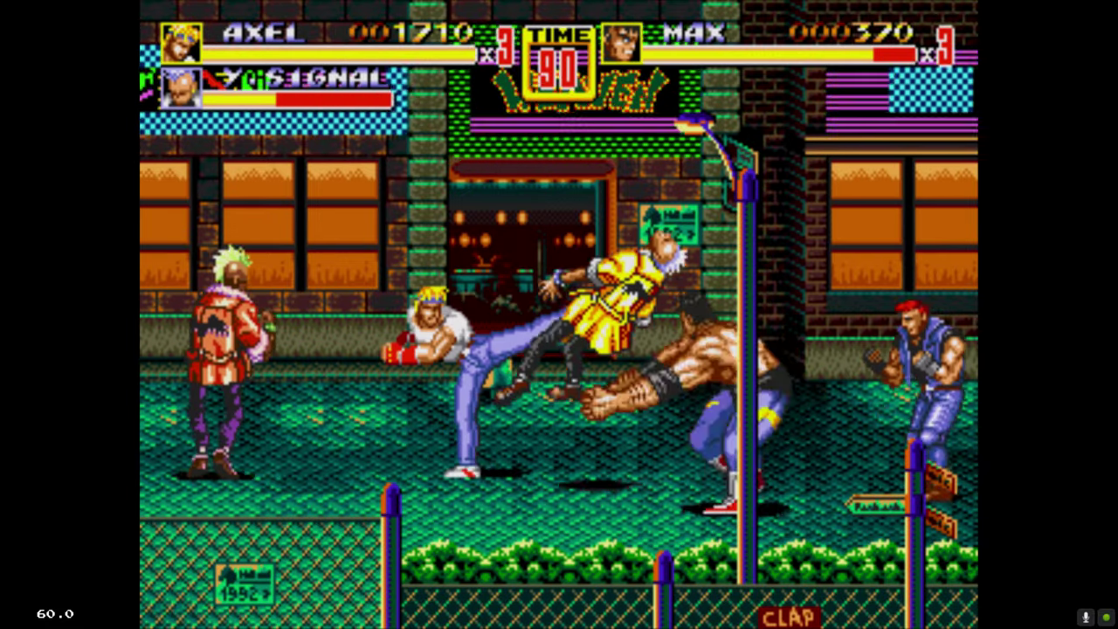
key(Left)
key(Left)
key(Down)
key(z)
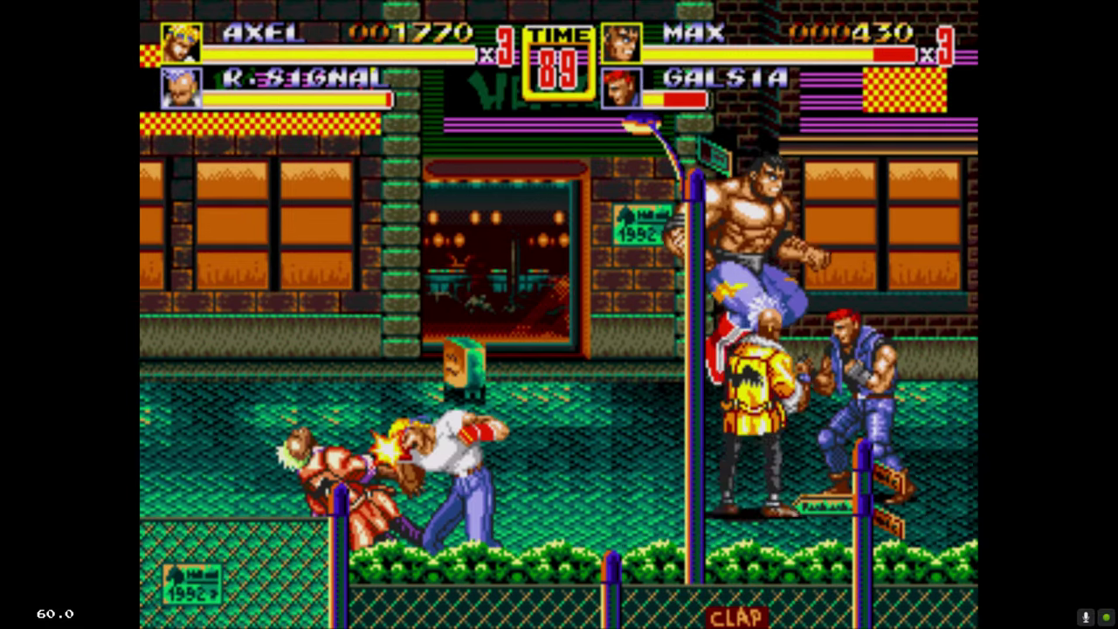
key(Right)
key(Right)
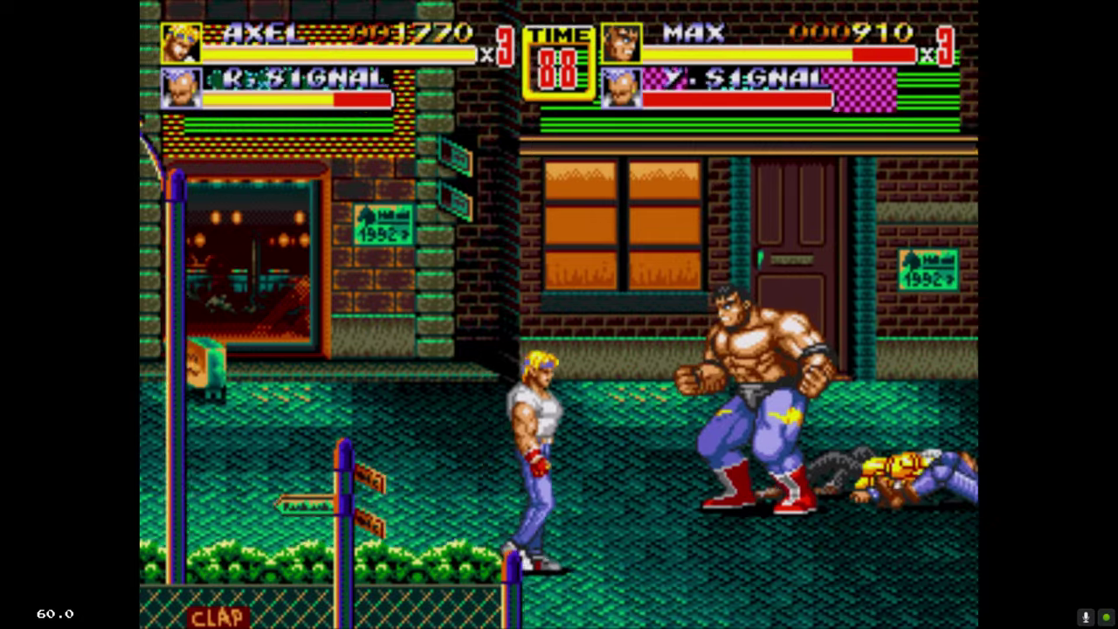
key(Right)
key(x)
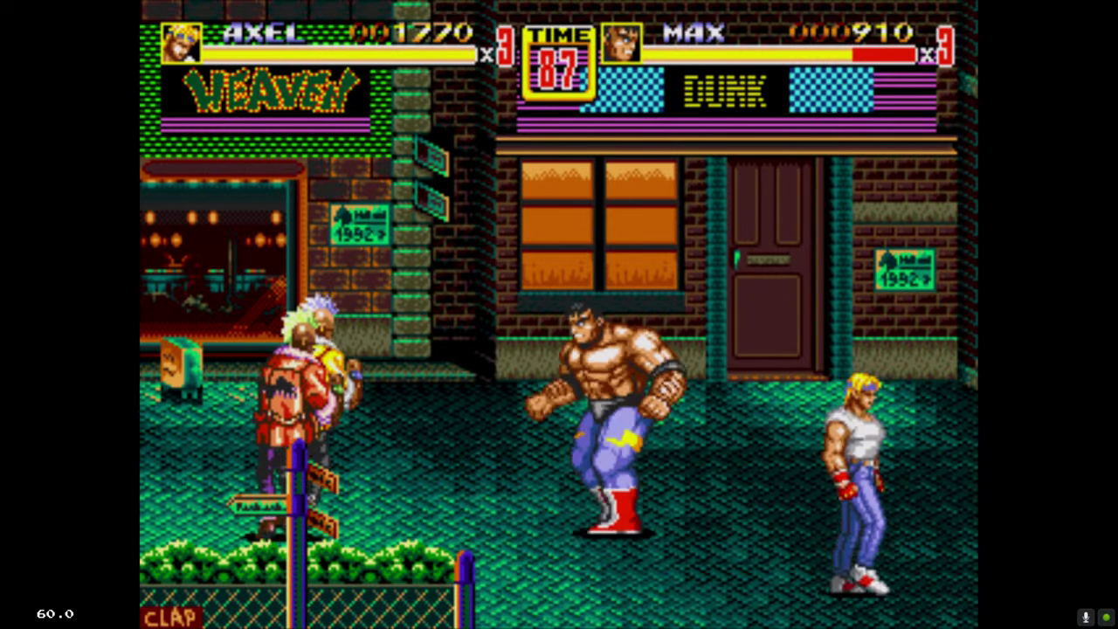
key(Left)
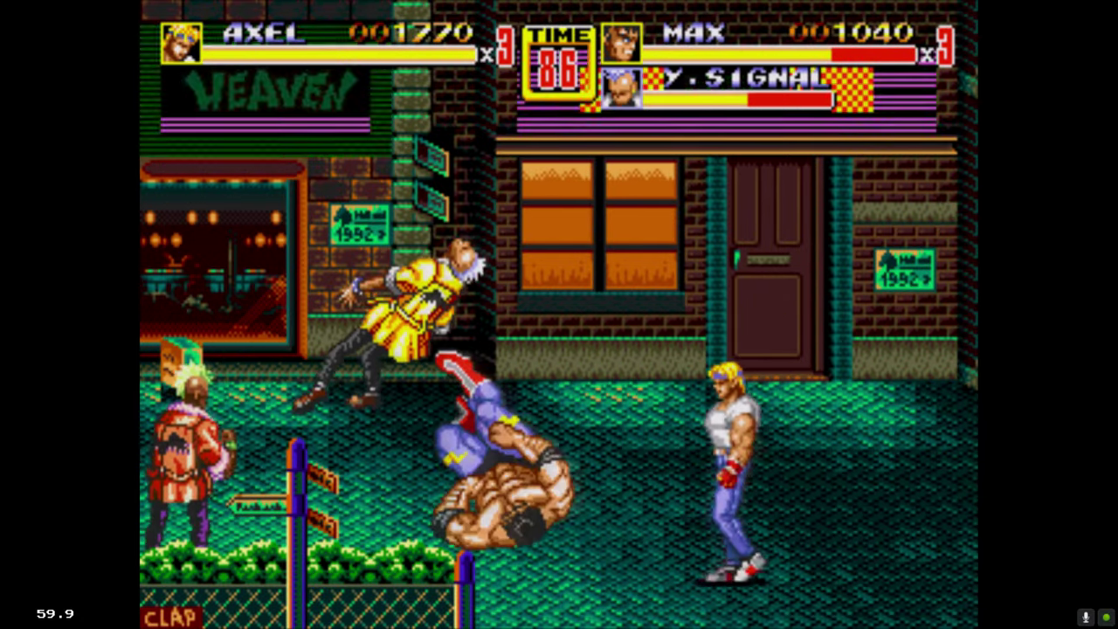
key(x)
key(Left)
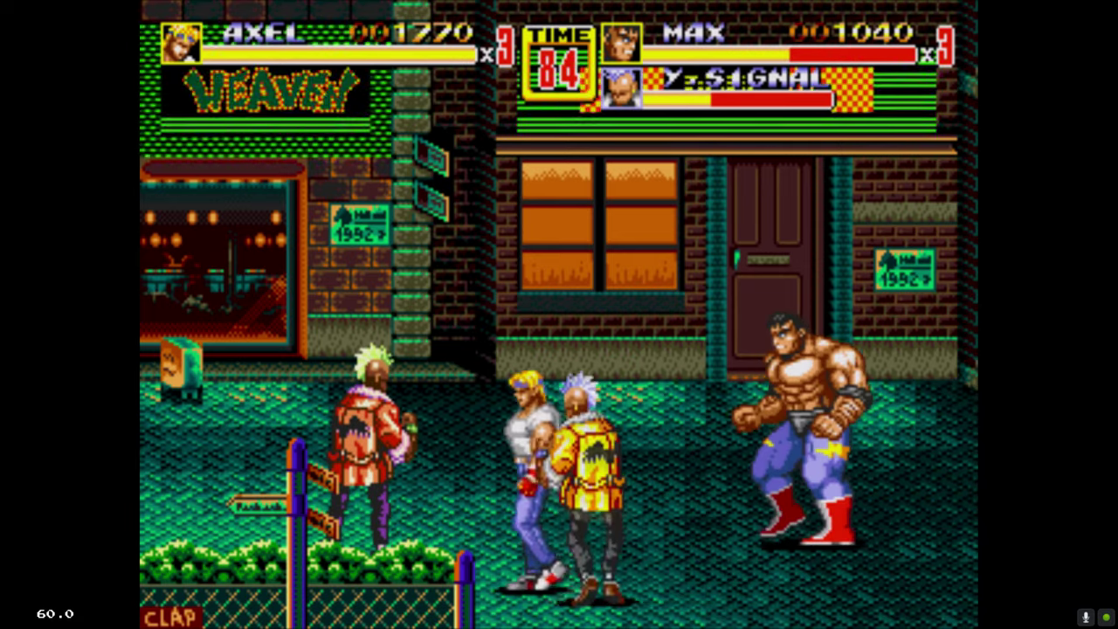
key(z)
key(z)
key(z)
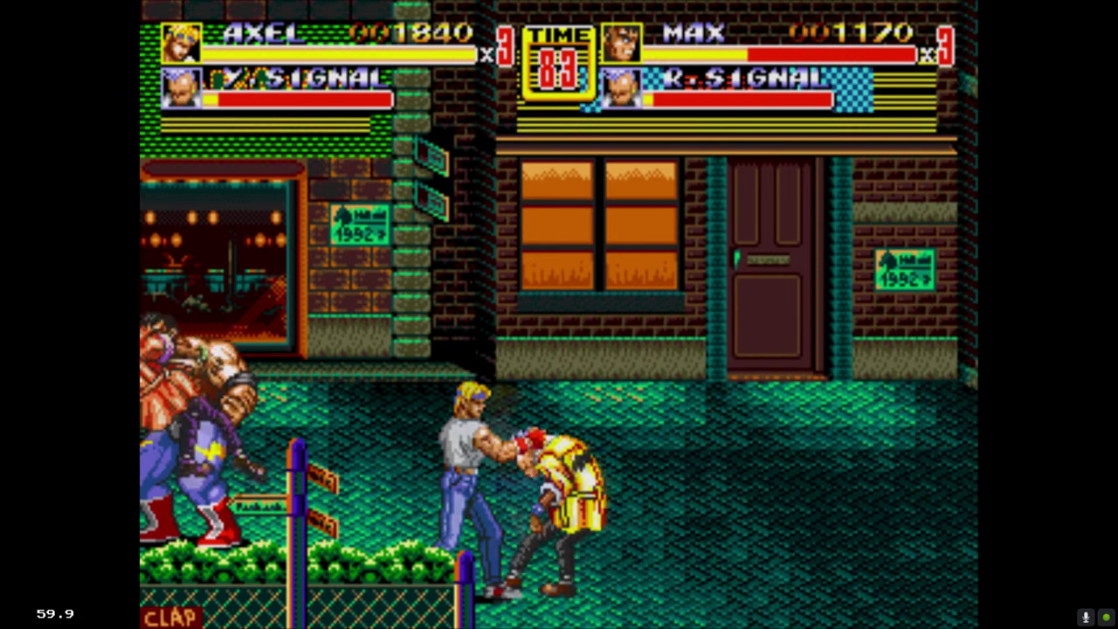
Finish off the yellow-jacketed Signal with Axel and advance along the street to the next group of enemies
key(Left)
key(Right)
key(x)
key(z)
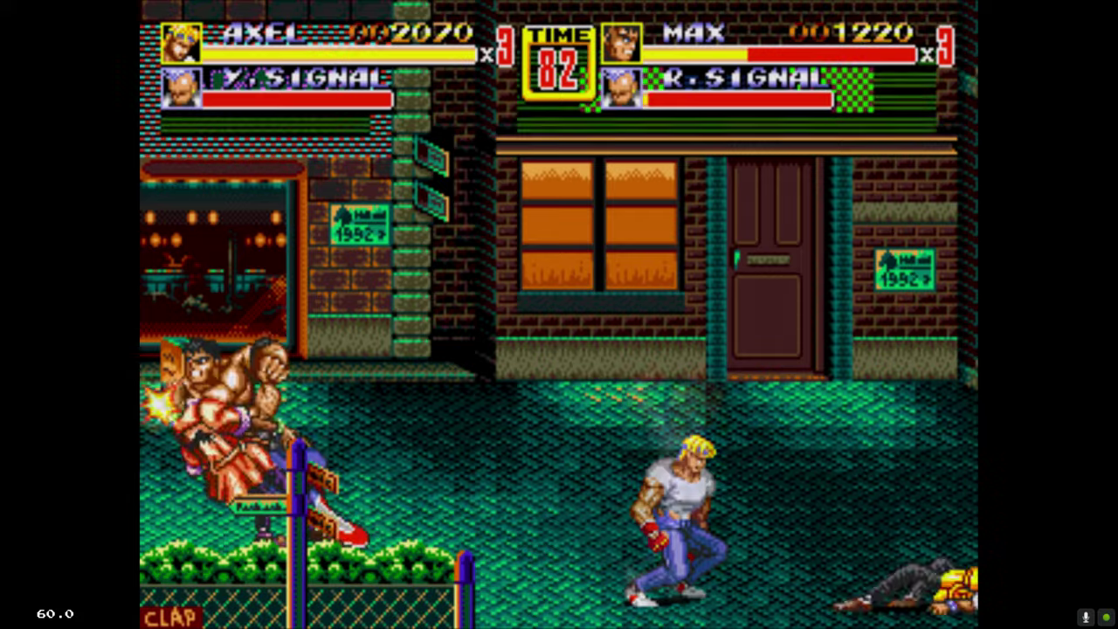
key(x)
key(z)
key(Right)
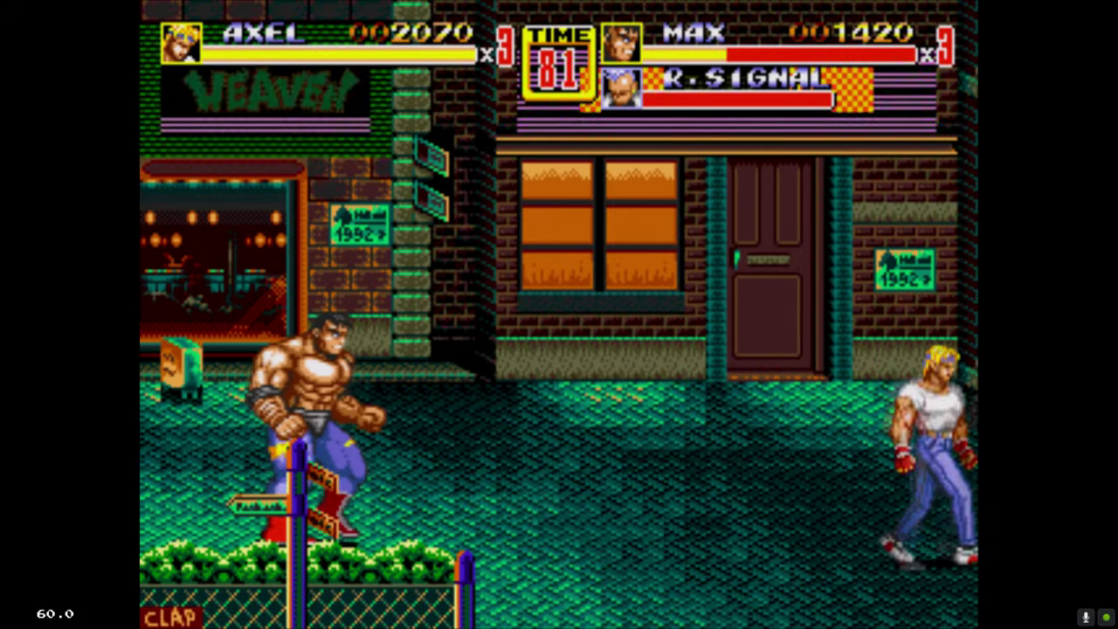
key(Down)
key(Right)
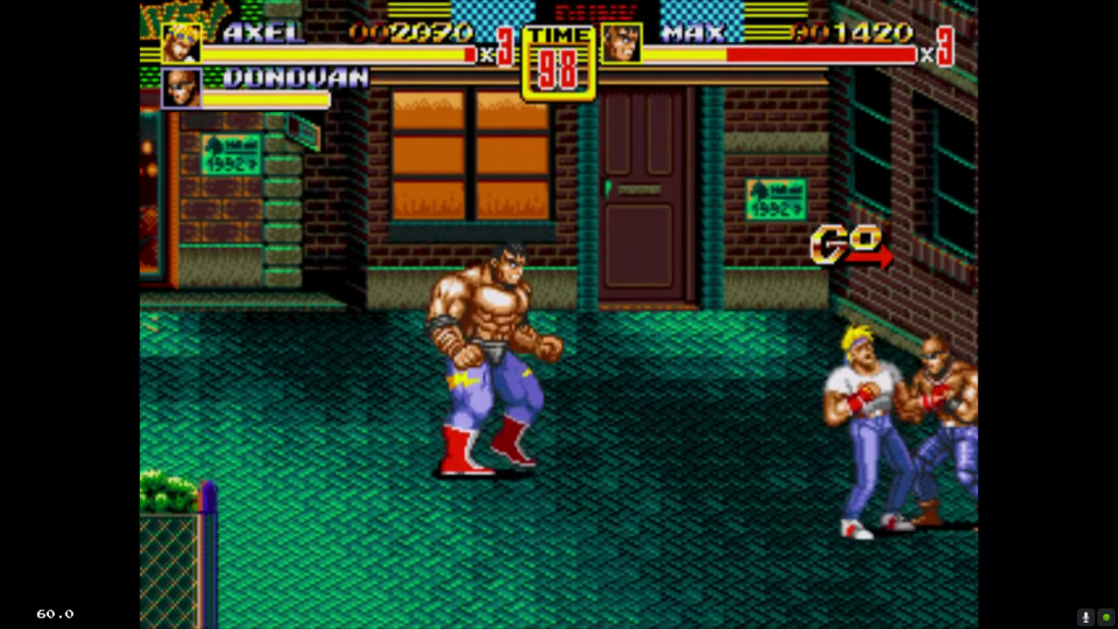
Beat the Donovan enemies with Axel's punch combos and keep moving down the street beside Max
key(z)
key(z)
key(z)
key(z)
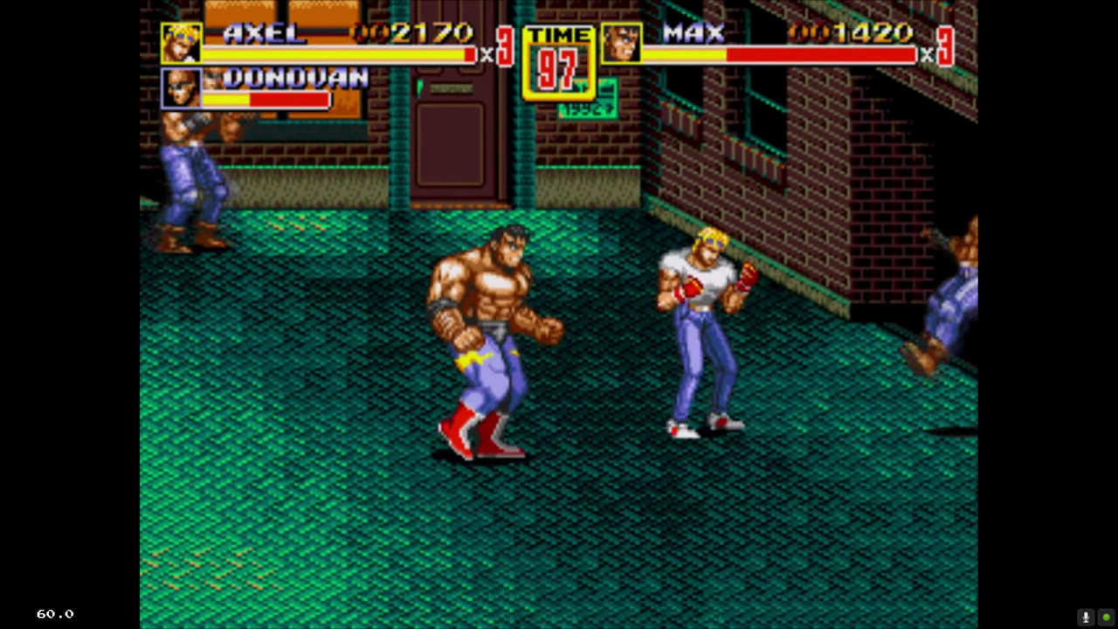
key(Right)
key(z)
key(z)
key(z)
key(z)
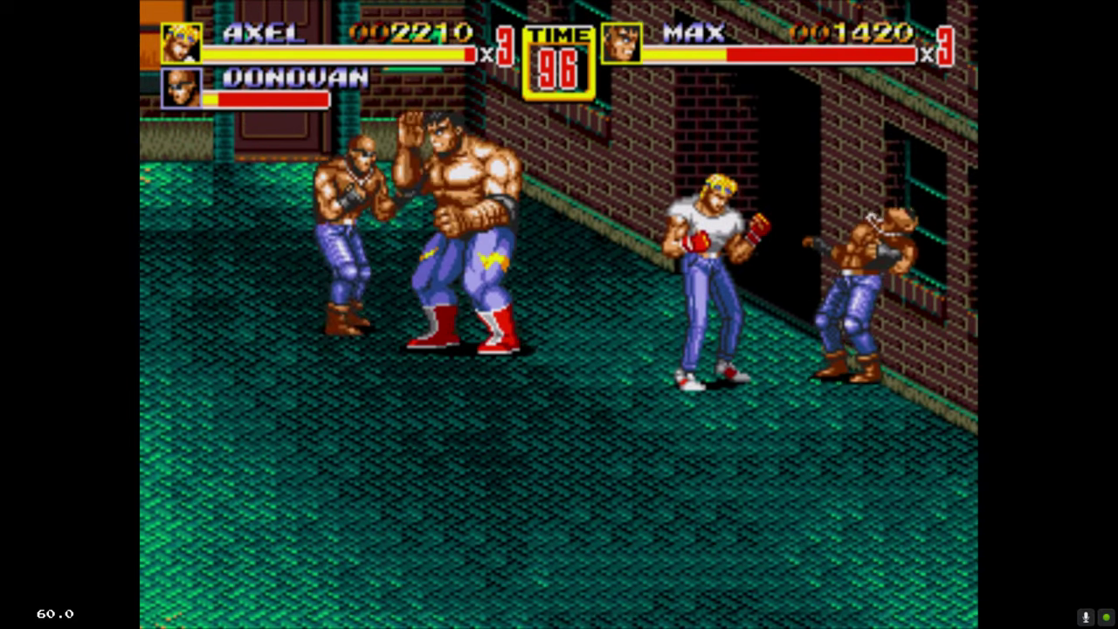
key(Down)
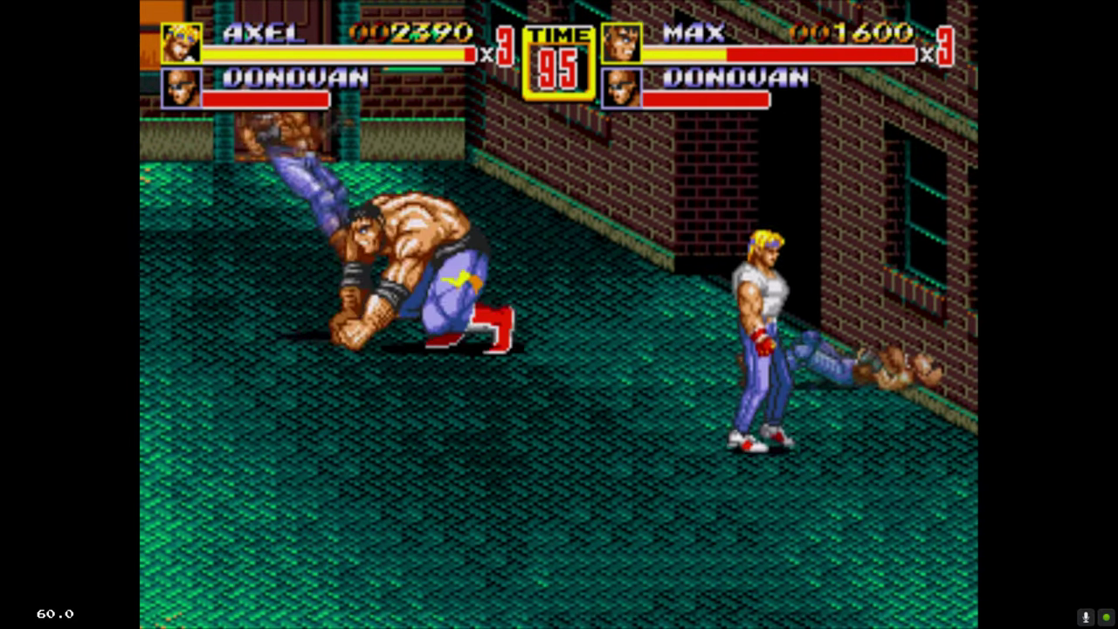
key(Right)
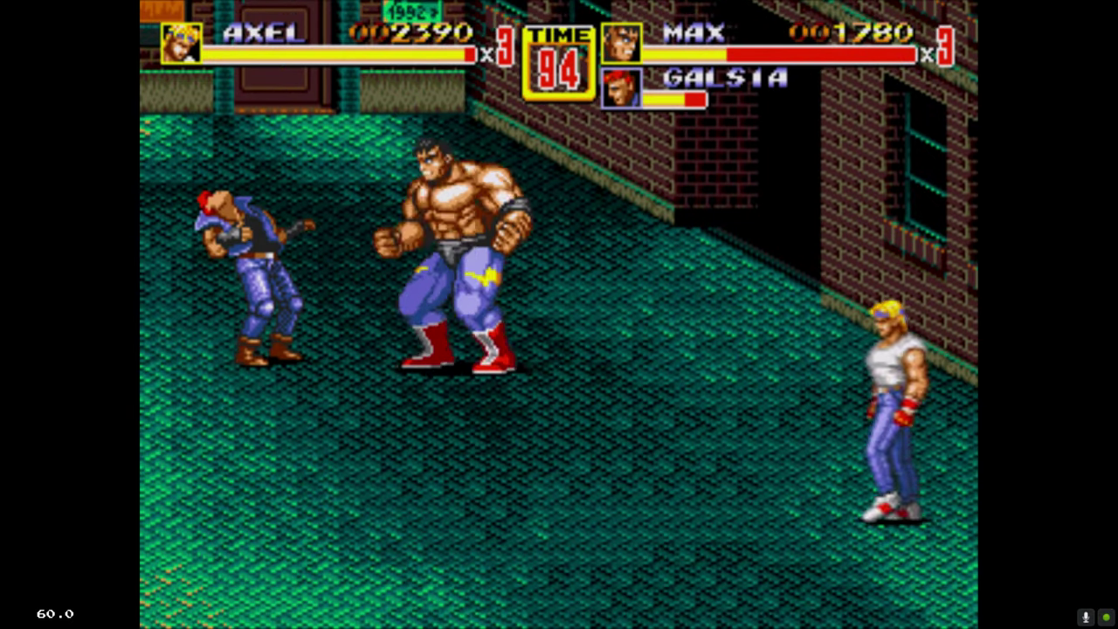
key(Left)
key(d)
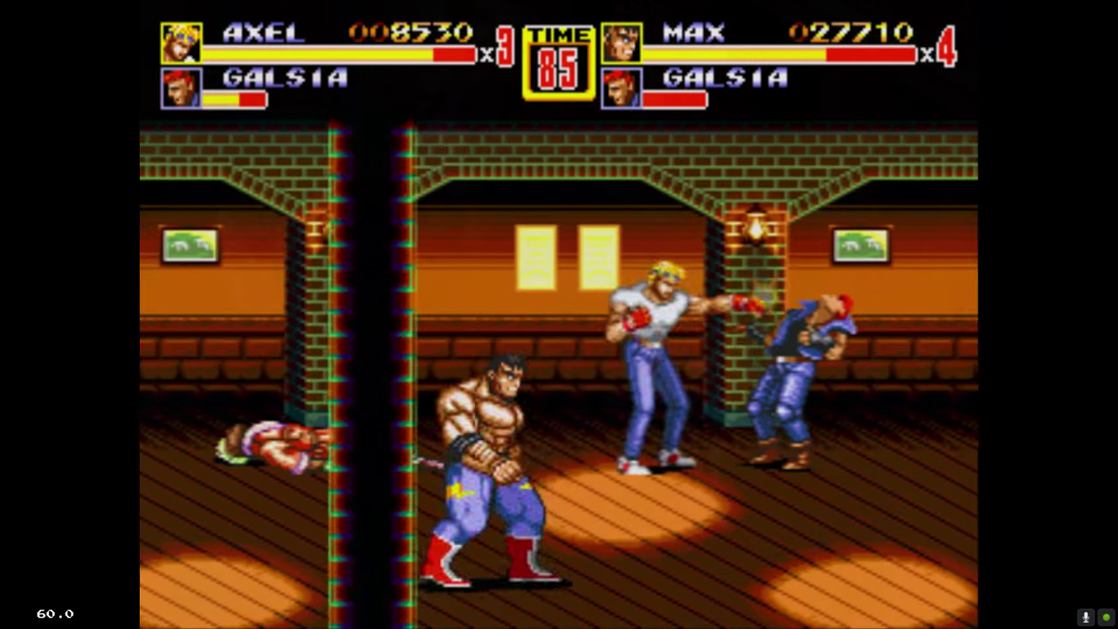
Knock out Galsia and the red-jacketed Signal inside the bar with Axel's combos
key(z)
key(z)
key(z)
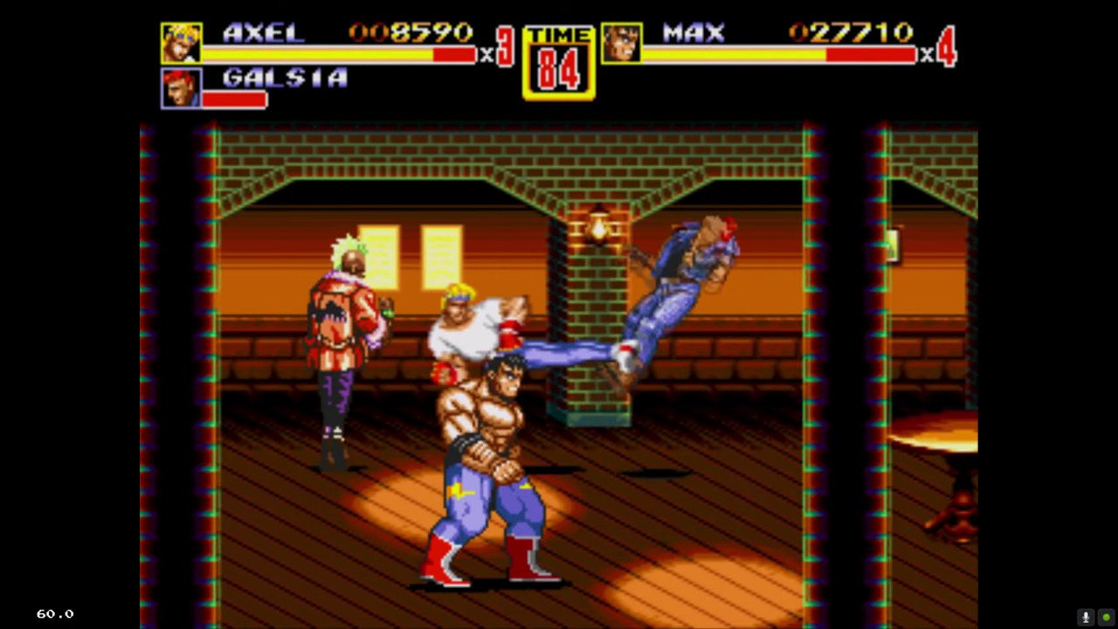
key(Left)
key(z)
key(z)
key(z)
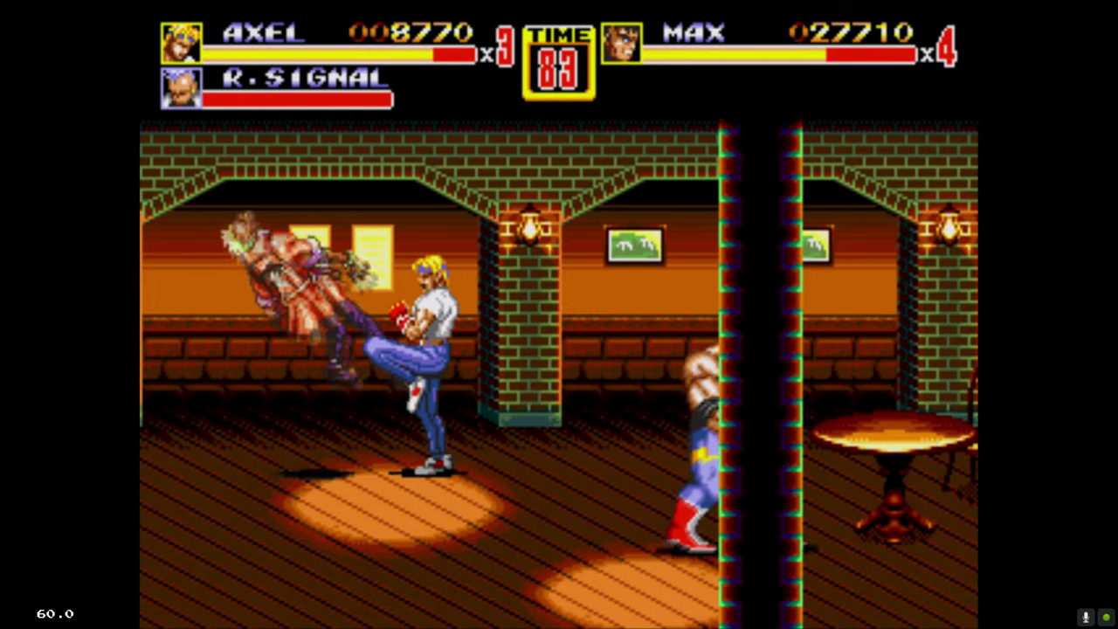
Advance through the bar with jump kicks and strike the yellow-jacketed Signal near the doorway
key(Right)
key(Down)
key(Right)
key(x)
key(z)
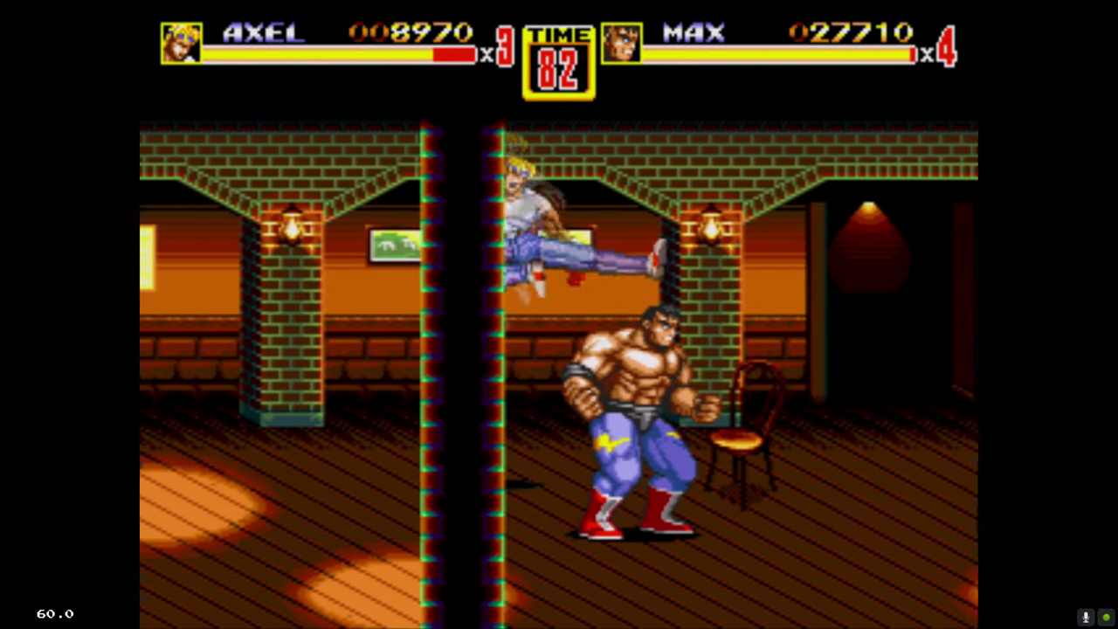
key(x)
key(z)
key(z)
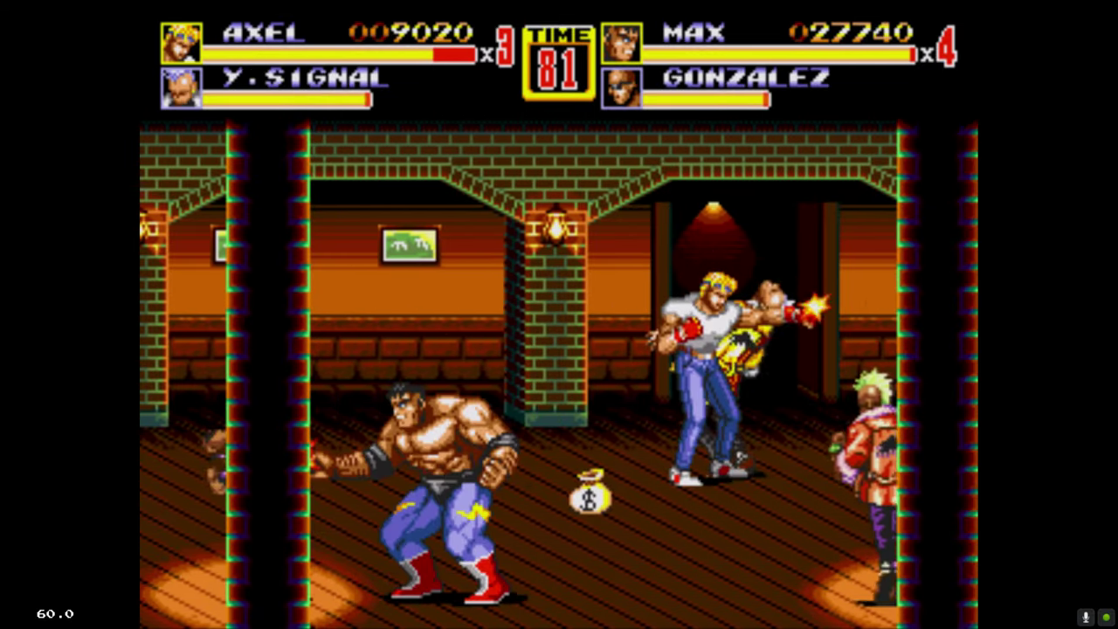
key(z)
key(z)
key(z)
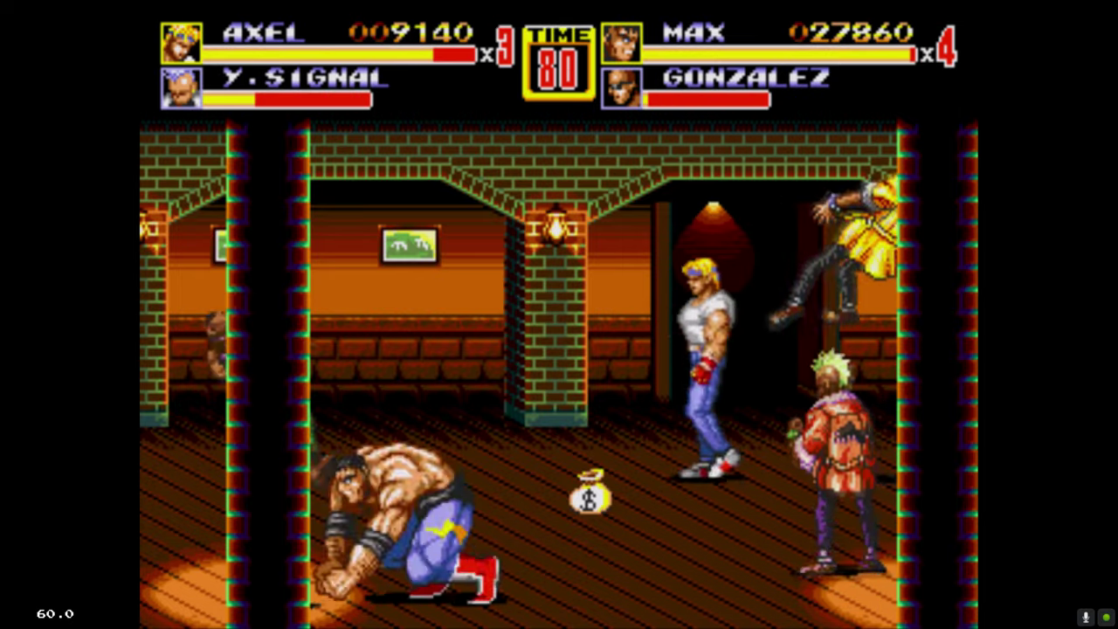
Collect the money bag and keep Axel fighting the group of Signals and Gonzalez in the bar
key(Left)
key(Down)
key(z)
key(Right)
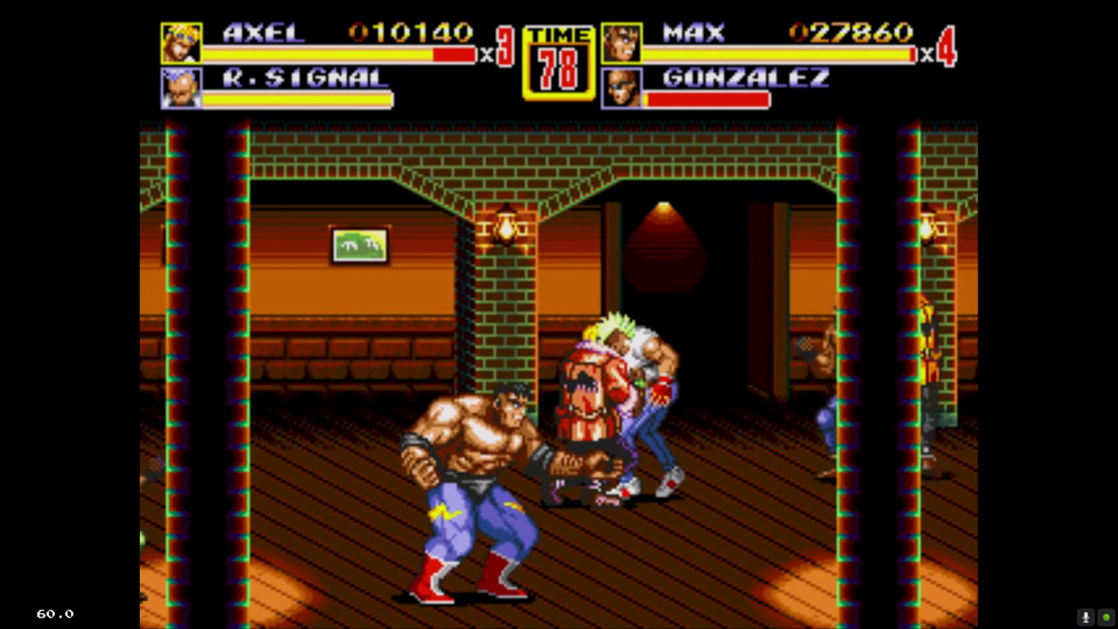
key(s)
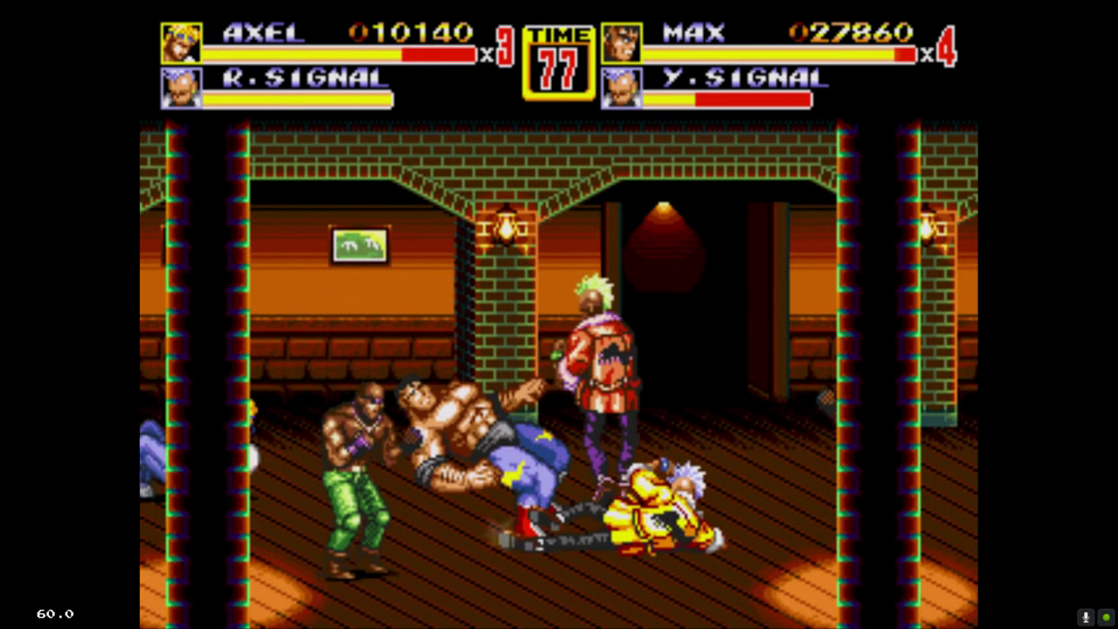
key(Right)
key(Right)
Pause Streets of Rage 2 and close the emulator
key(Return)
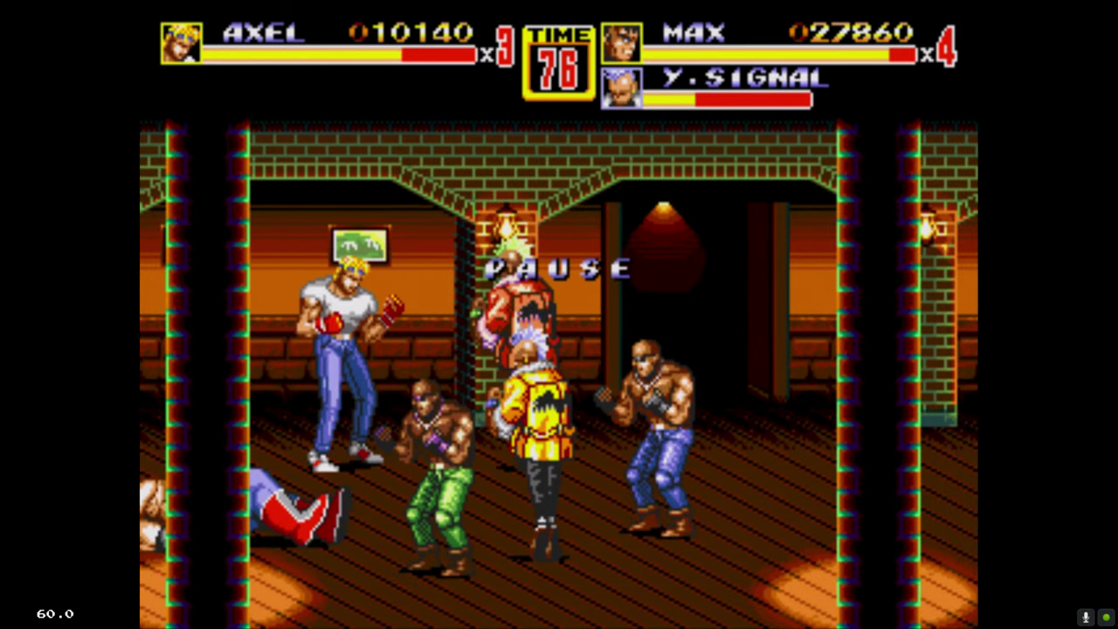
key(alt+F4)
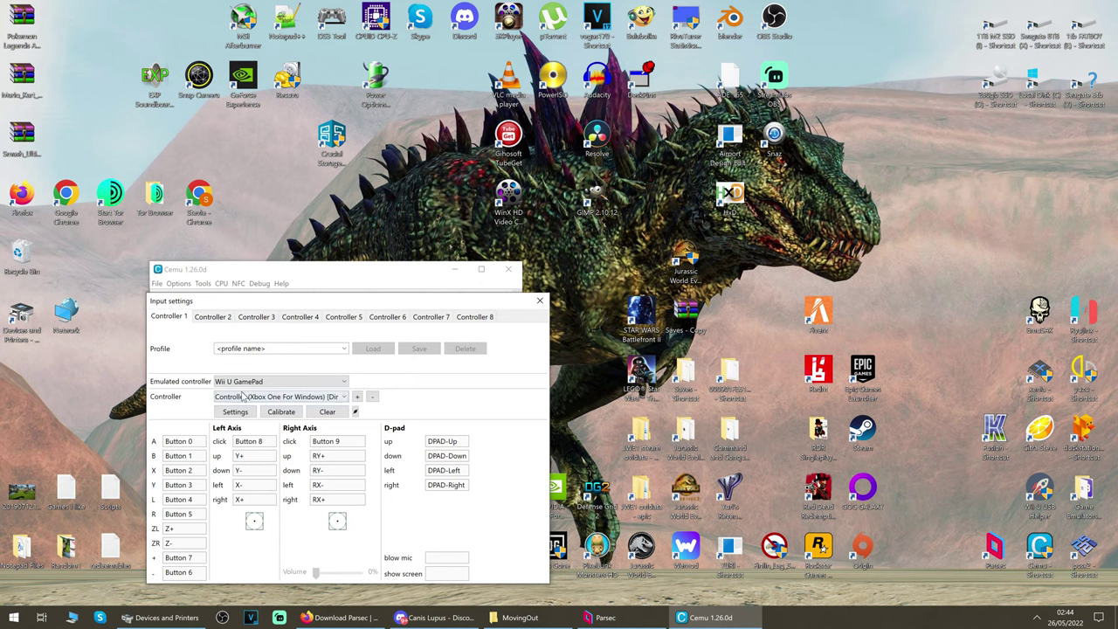
In Cemu's input settings, assign the XBOX 360 controller to Controller 2 and select its A and B button mappings
click(210, 317)
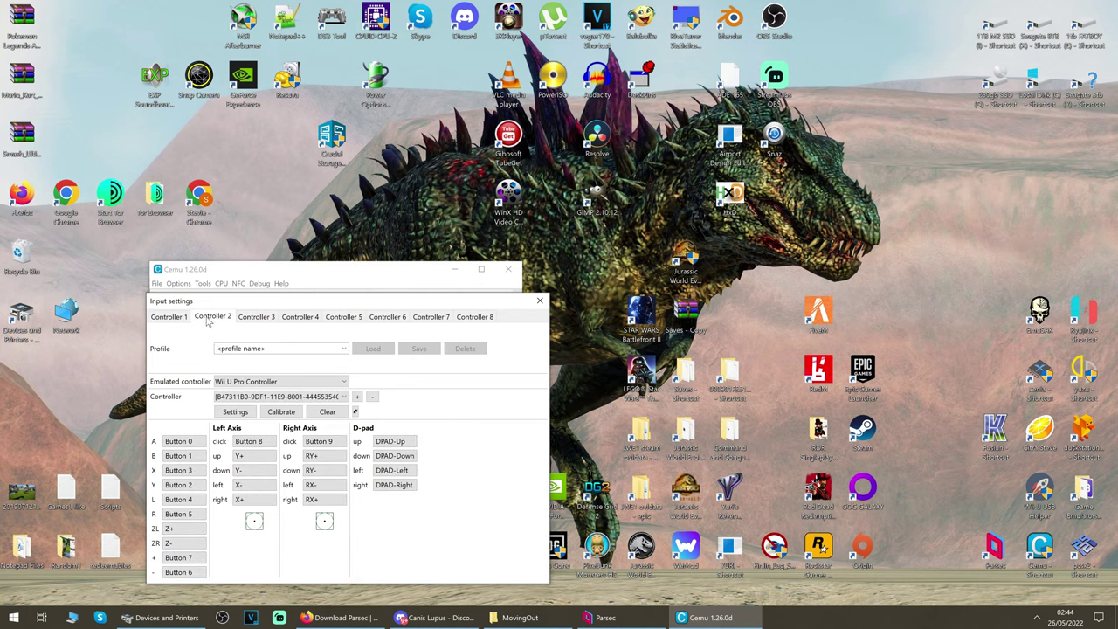
click(266, 397)
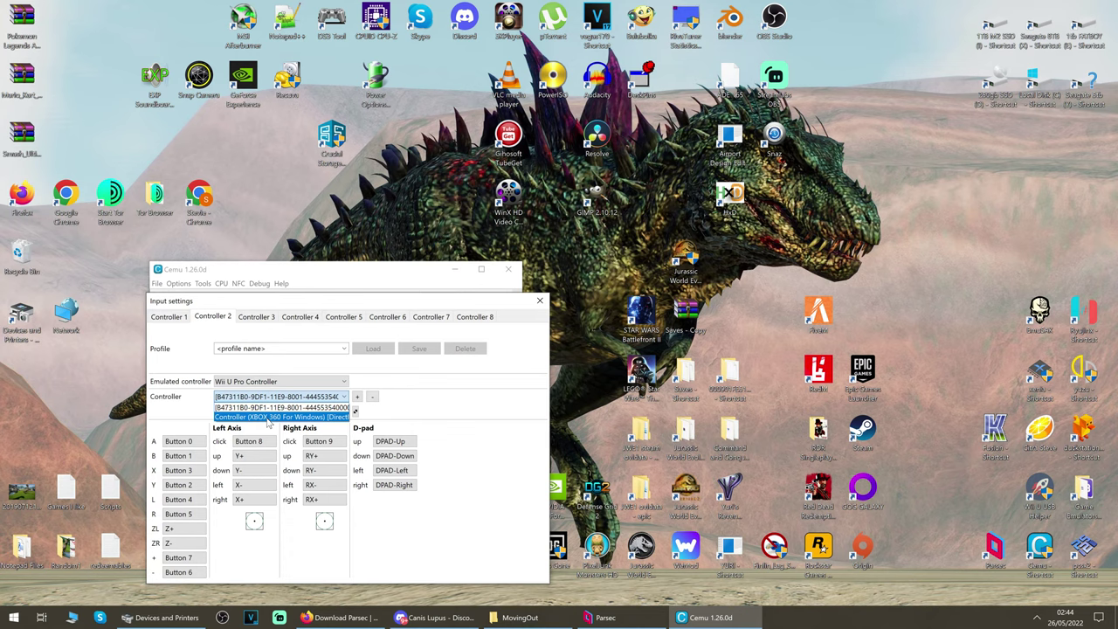
click(269, 417)
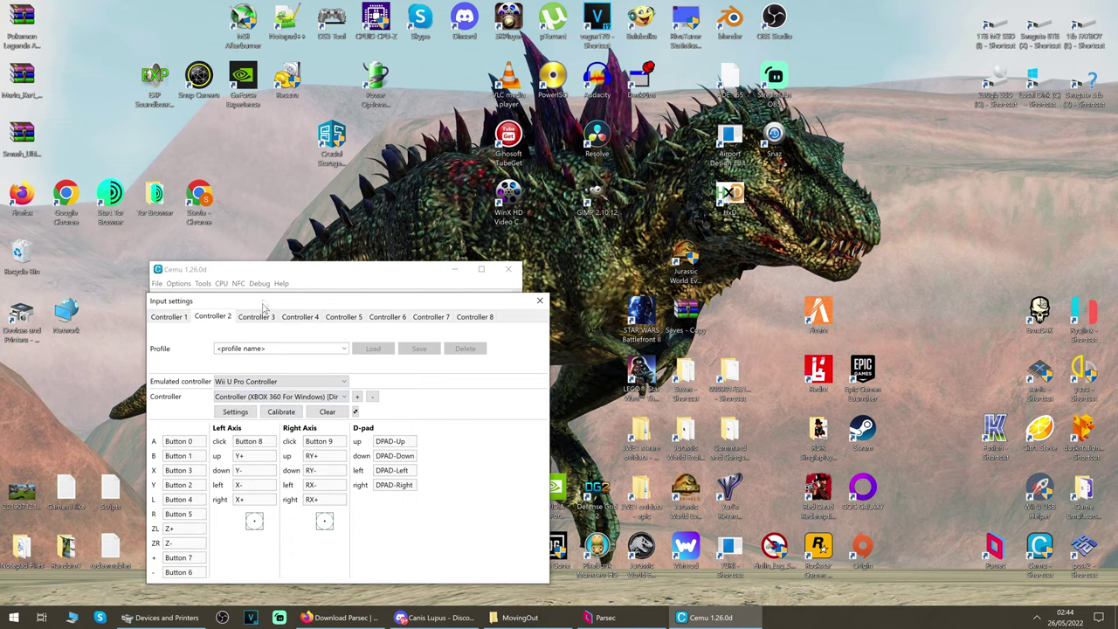
drag(263, 306, 269, 256)
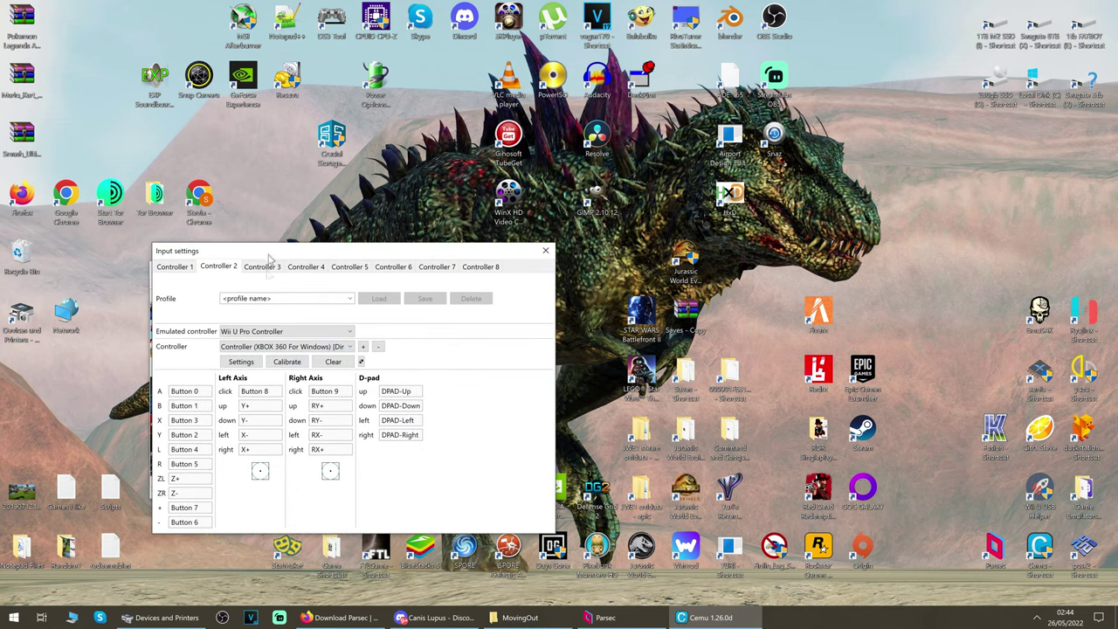
click(187, 390)
click(189, 405)
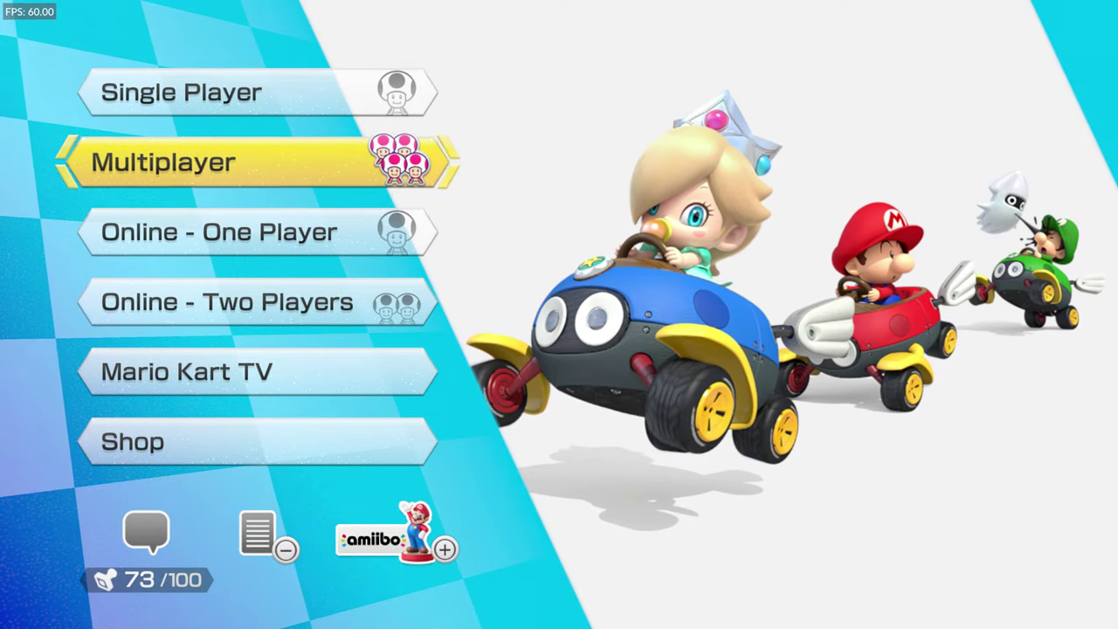
Start a Multiplayer Grand Prix in Mario Kart and proceed to character selection
key(Return)
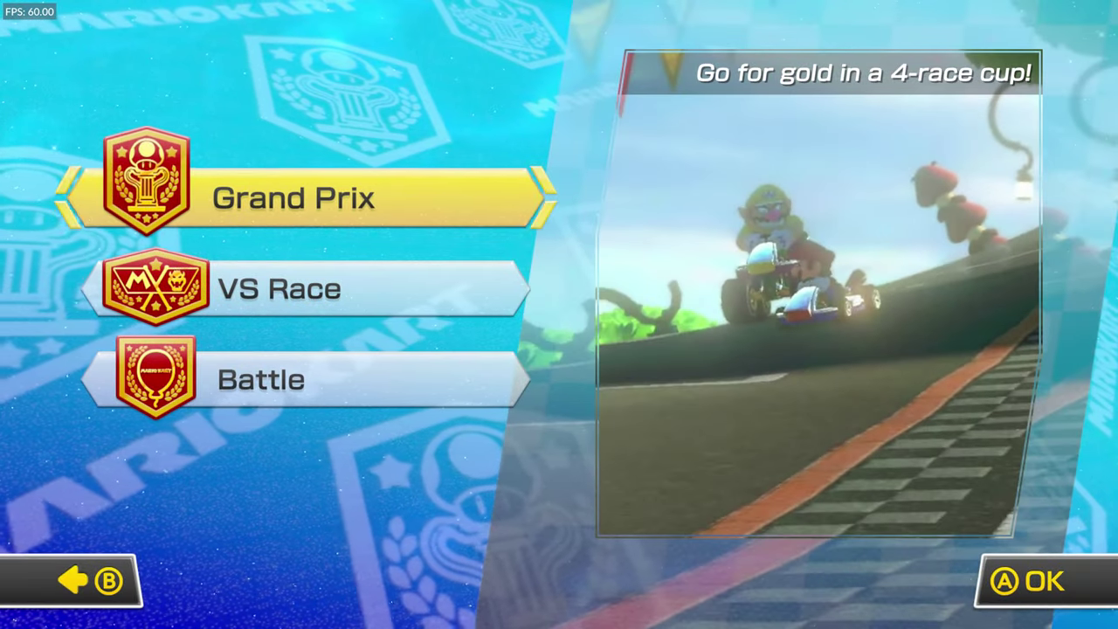
key(Return)
key(Return)
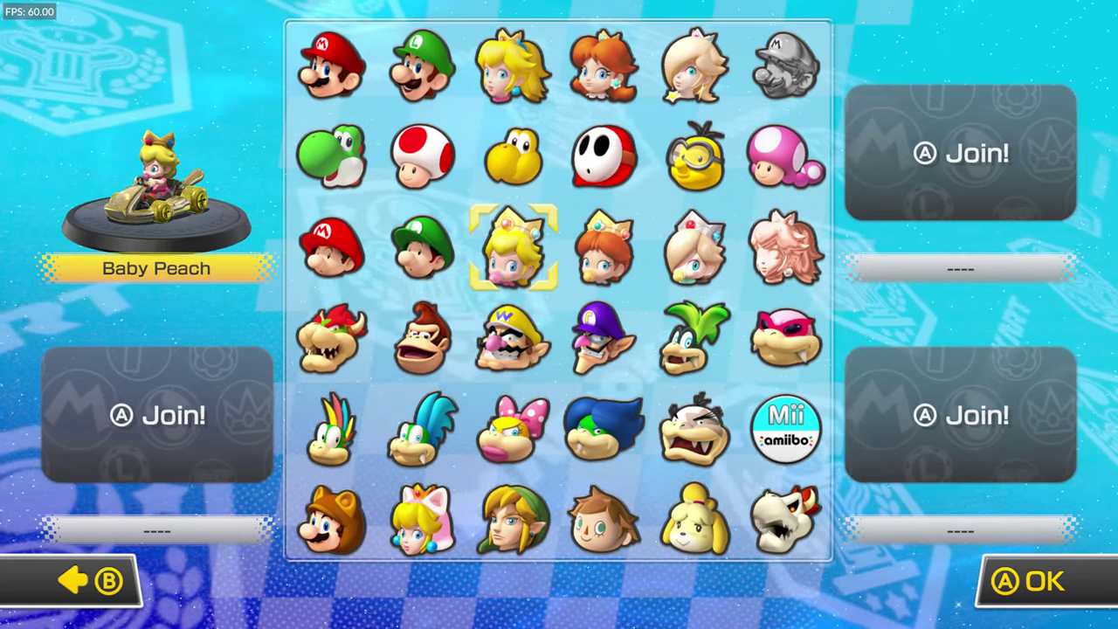
Choose Dry Bowser for player 1 and the green Yoshi for player 2
key(Down)
key(Down)
key(Right)
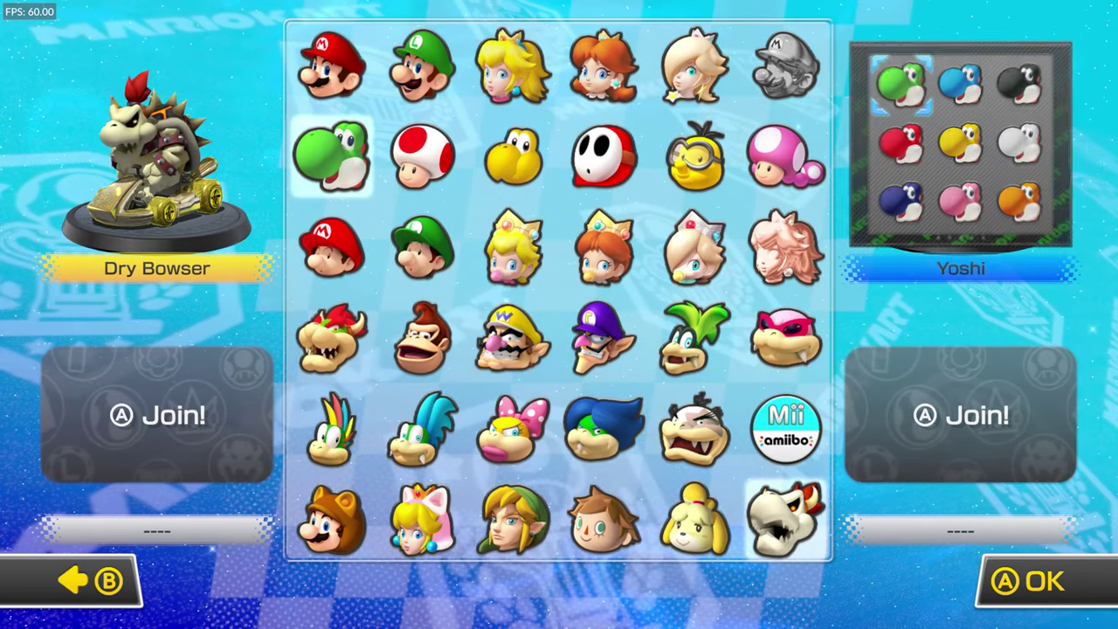
key(Return)
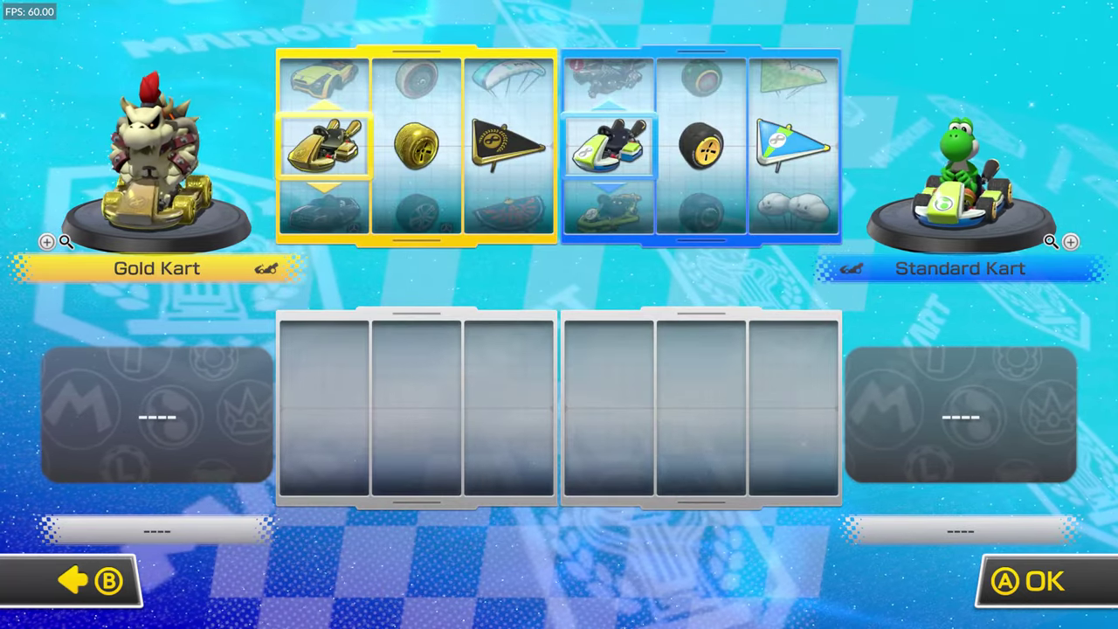
Accept the Gold Kart with Gold Glider for Dry Bowser and the Standard Kart with Normal tires for Yoshi
key(Return)
key(Return)
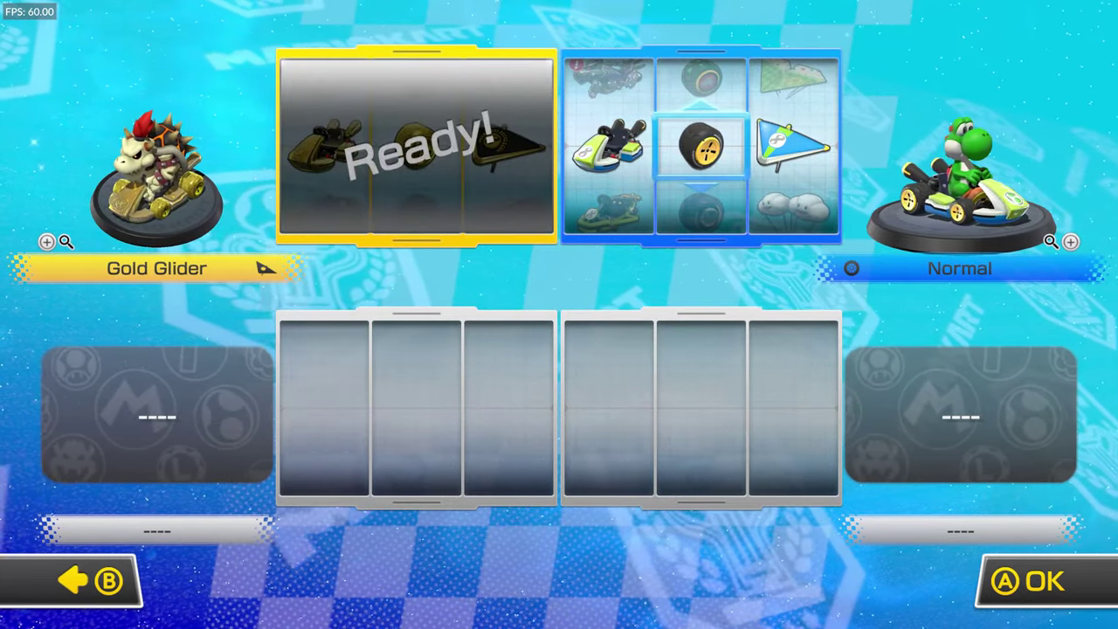
key(Return)
key(Return)
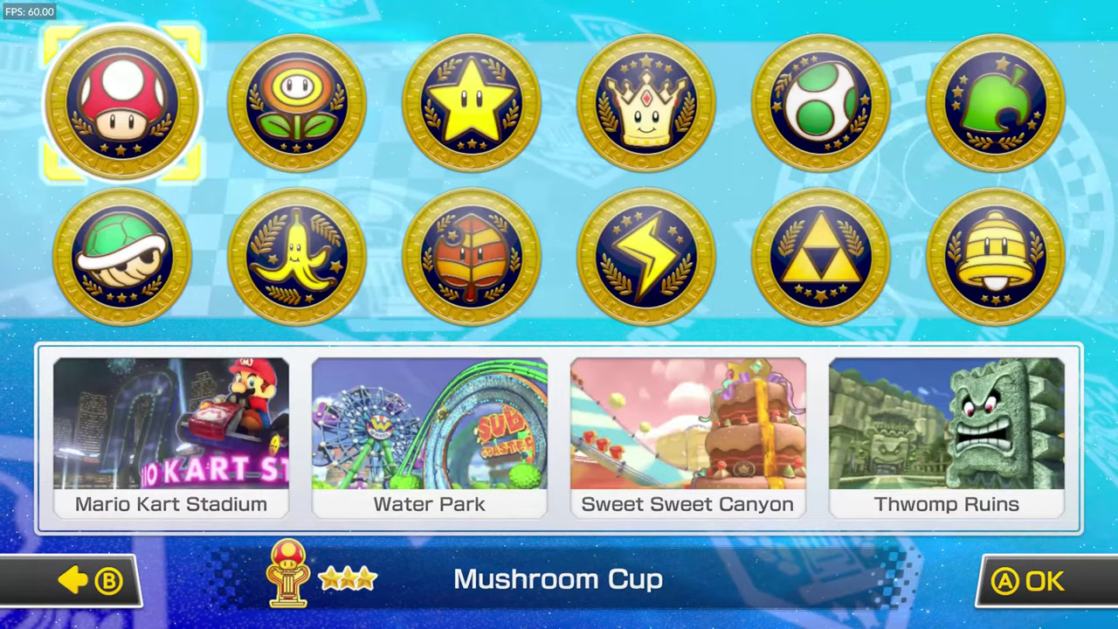
Select the Egg Cup and start the Grand Prix
key(Right)
key(Right)
key(Right)
key(Right)
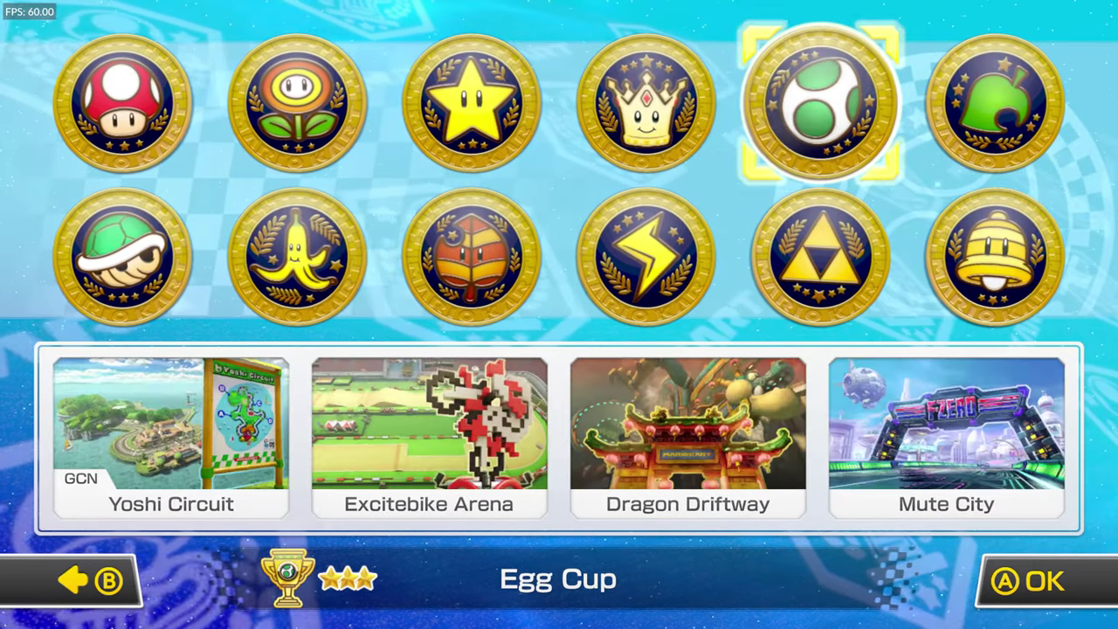
key(Left)
key(Right)
key(Return)
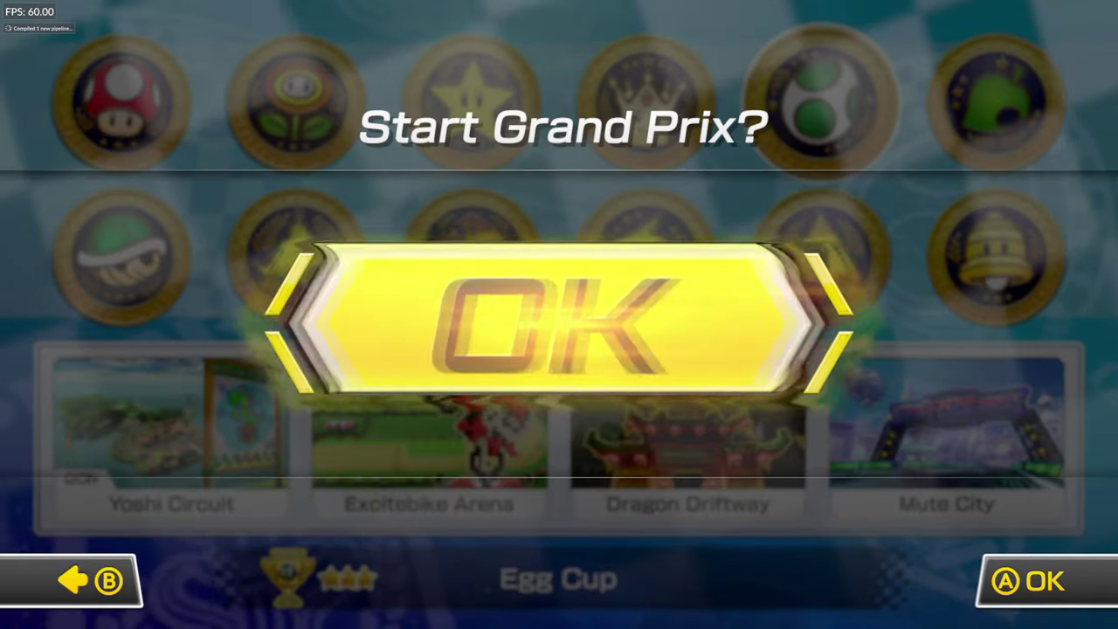
key(Return)
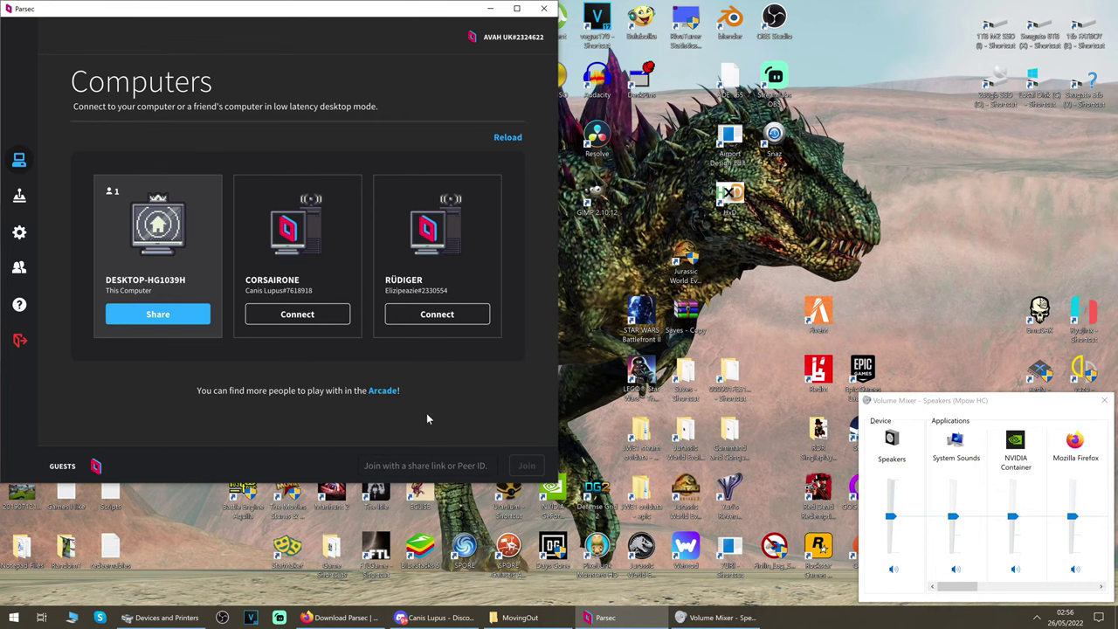
In Parsec, open the connected guest's permissions and kick the guest from this computer
mouse_move(95, 465)
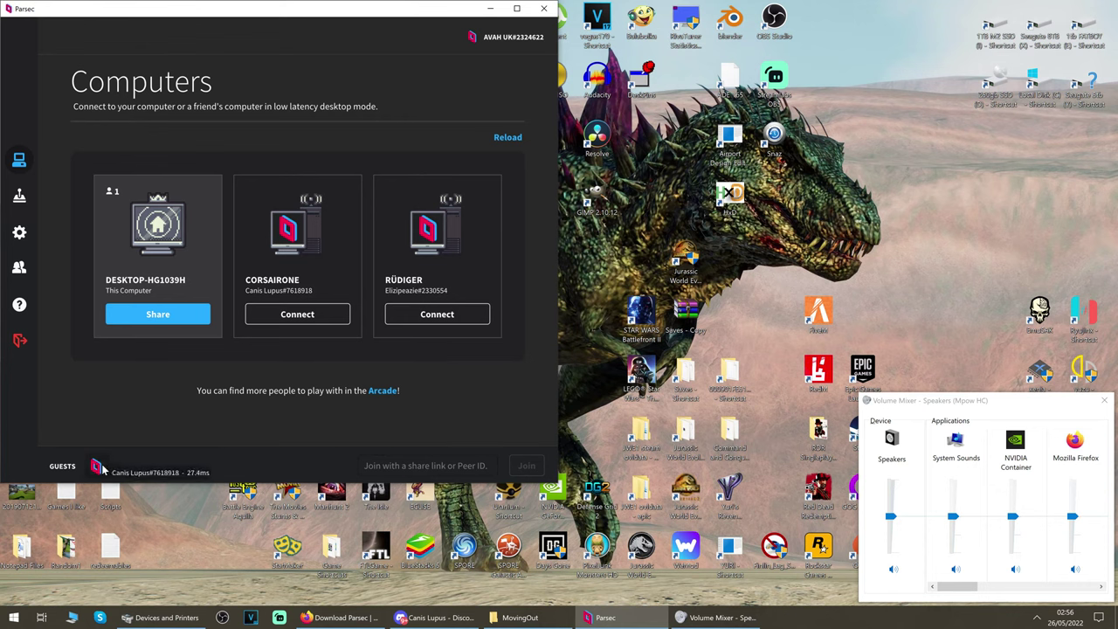
click(102, 469)
click(242, 441)
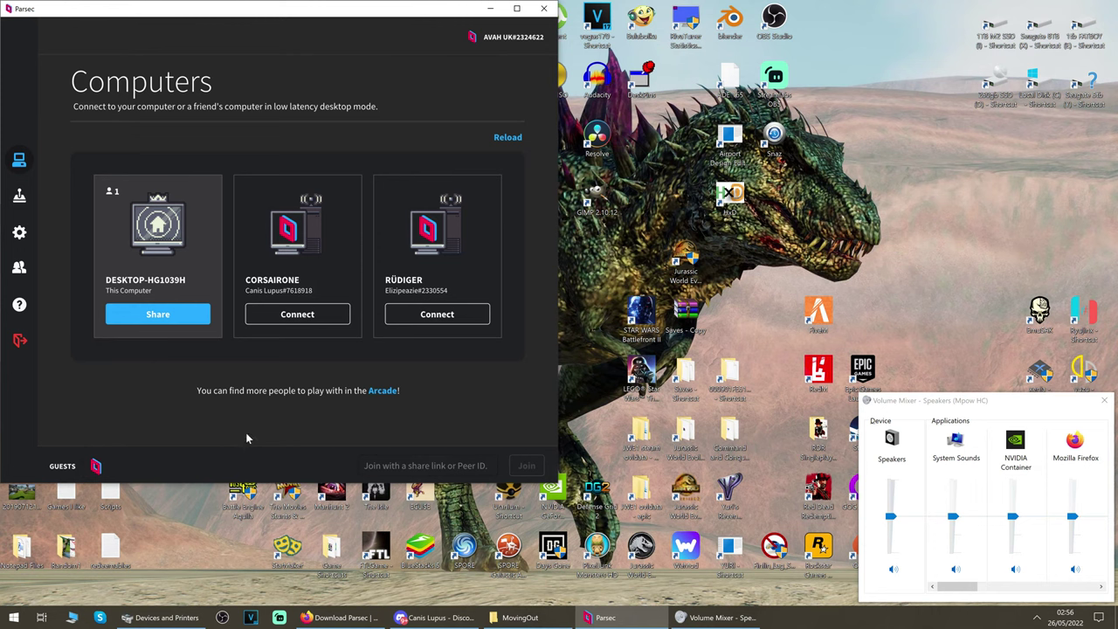
click(98, 470)
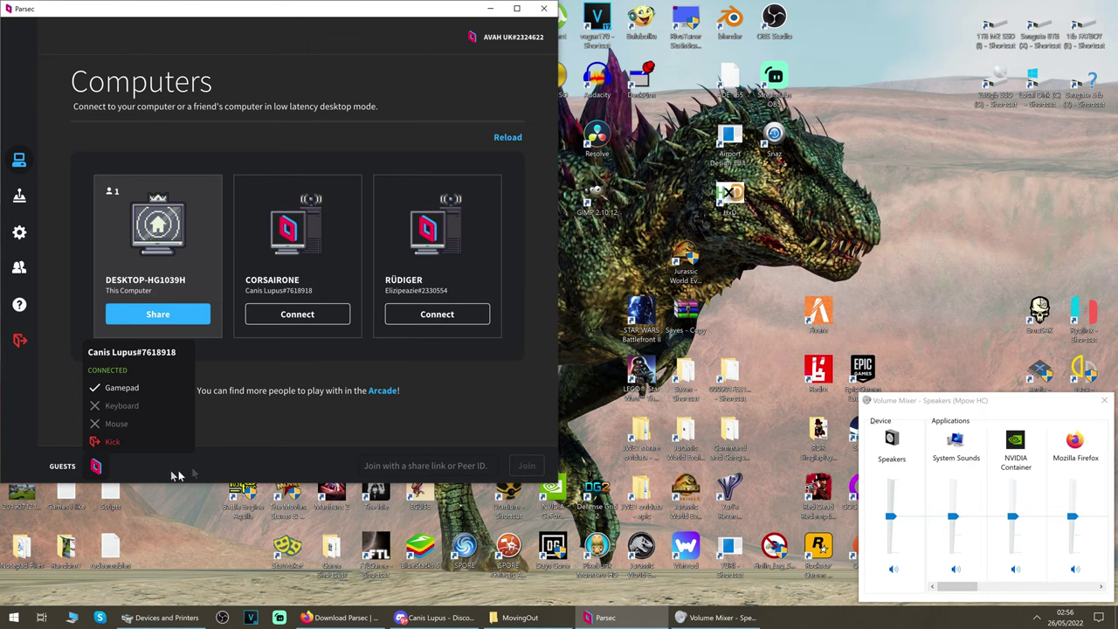
click(112, 443)
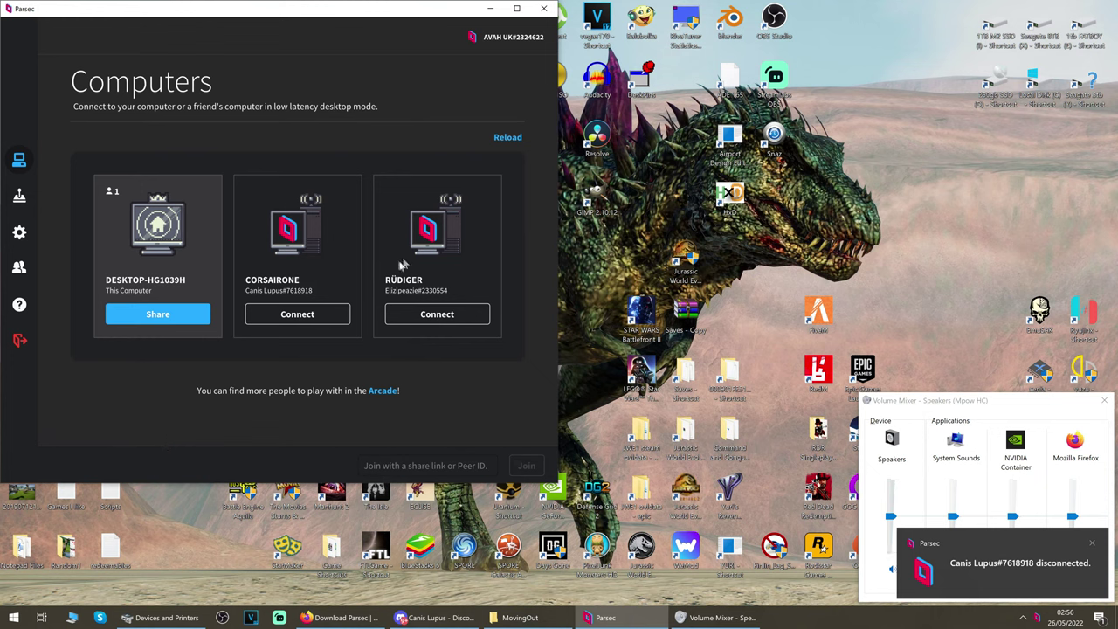
Maximize Parsec, connect to the friend's computer CORSAIRONE and minimize the Discord window on it
click(518, 9)
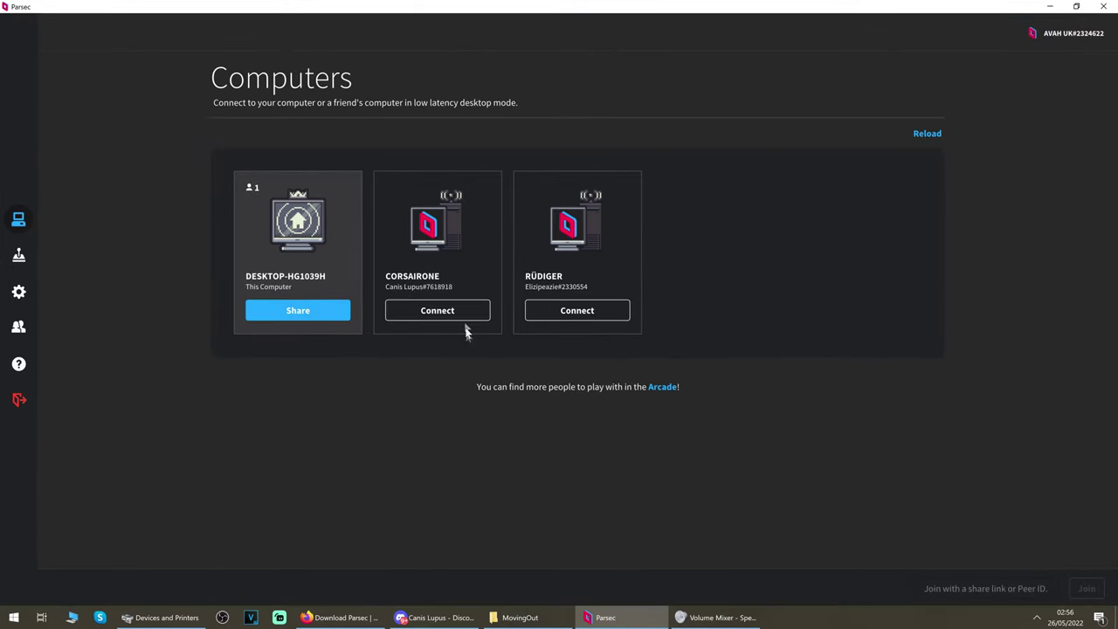
click(431, 312)
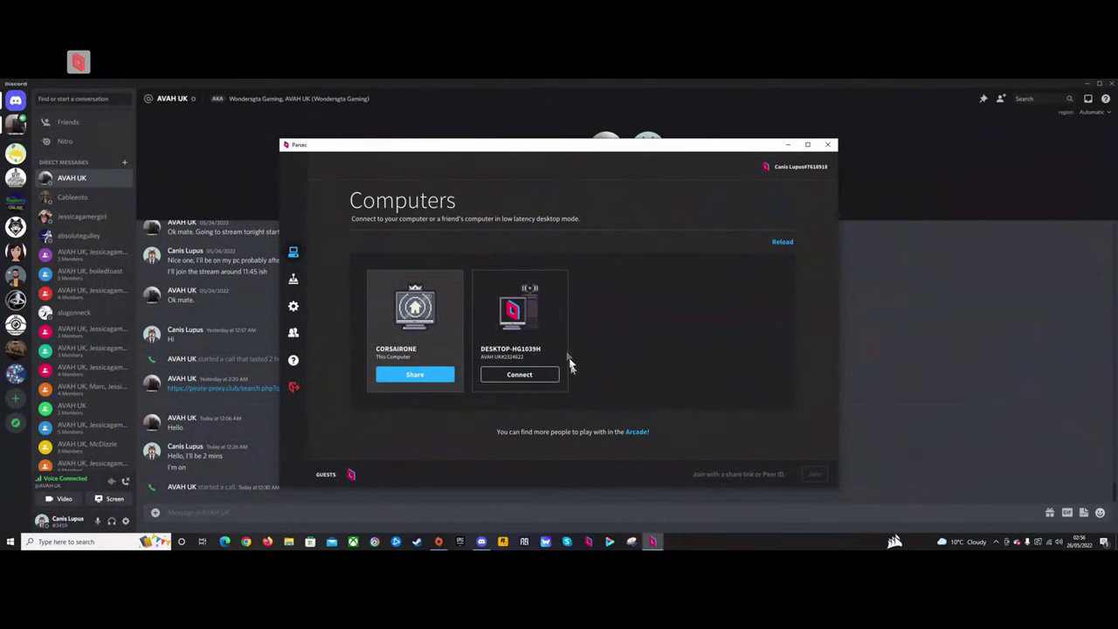
click(1088, 83)
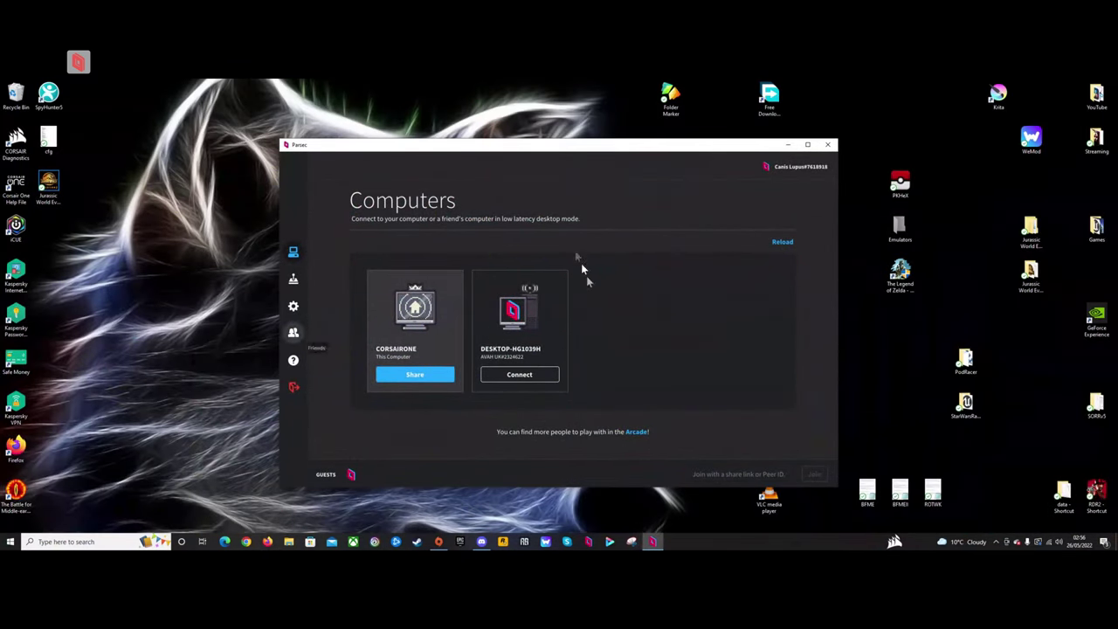